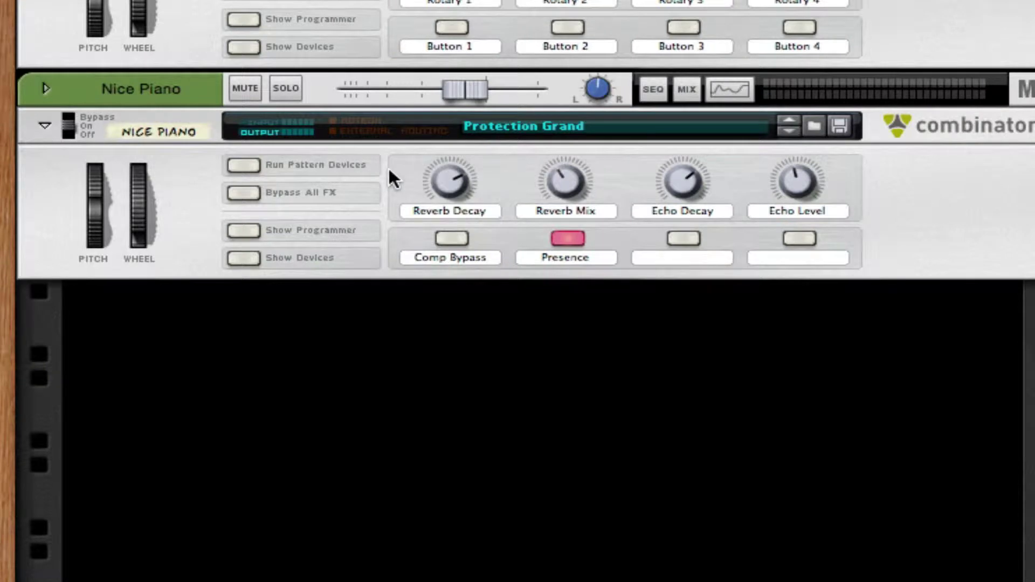
- Show the devices inside the Nice Piano Combinator and open the song tempo for editing
click(235, 258)
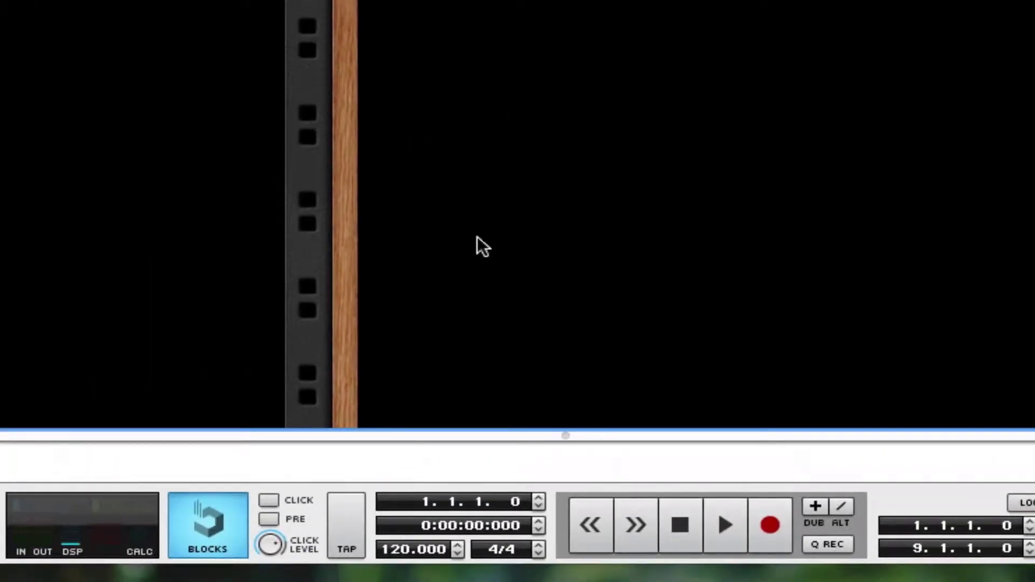
double_click(400, 549)
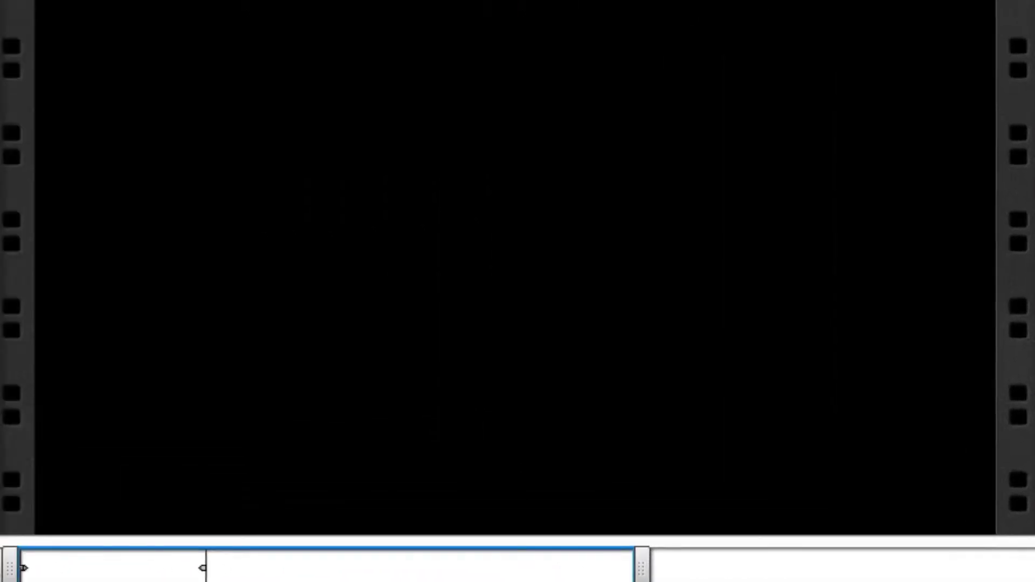
- Create a Combinator in the empty rack and load a grand piano patch into it
right_click(650, 4)
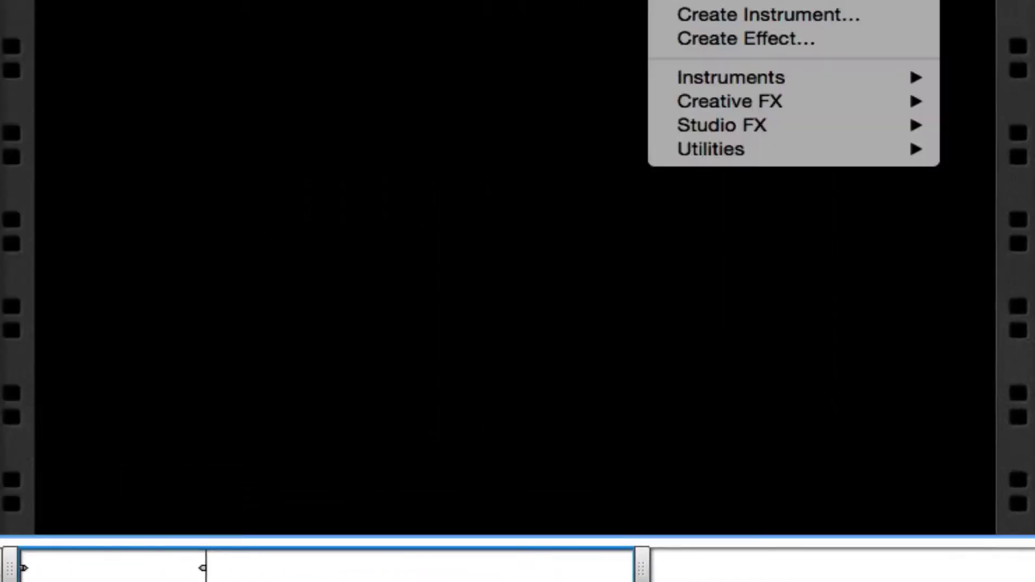
mouse_move(734, 150)
click(1000, 149)
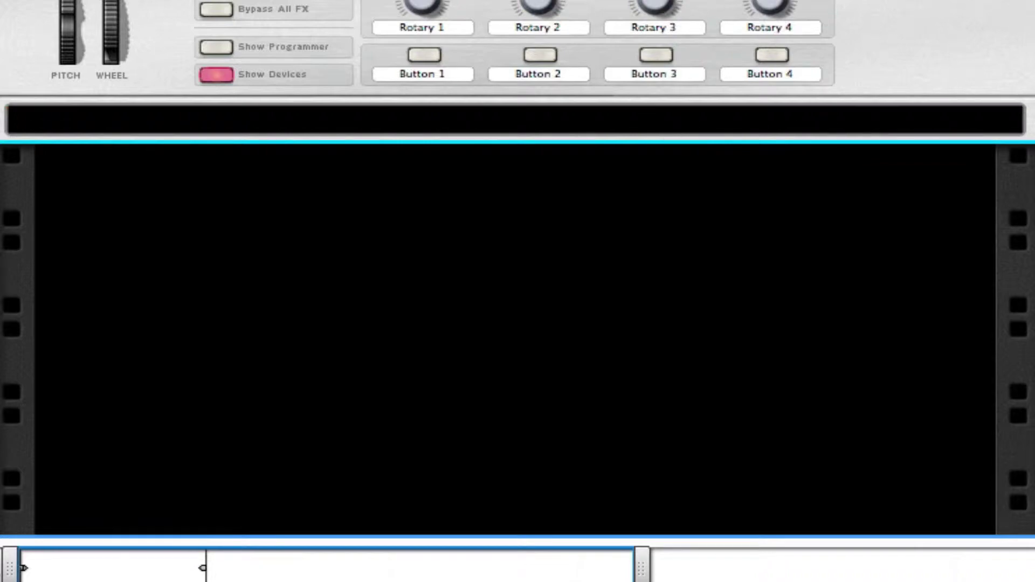
key(super+b)
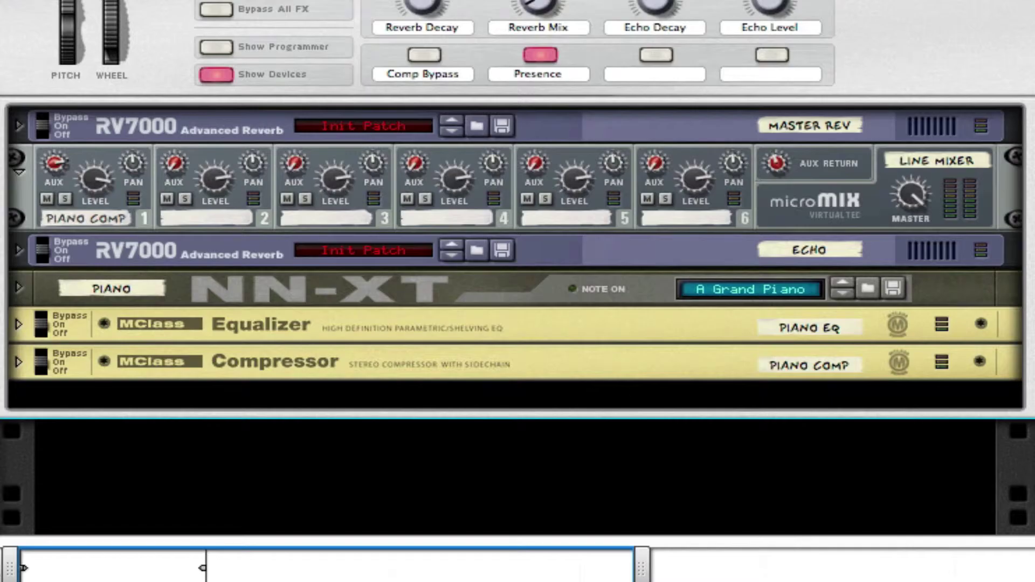
key(Return)
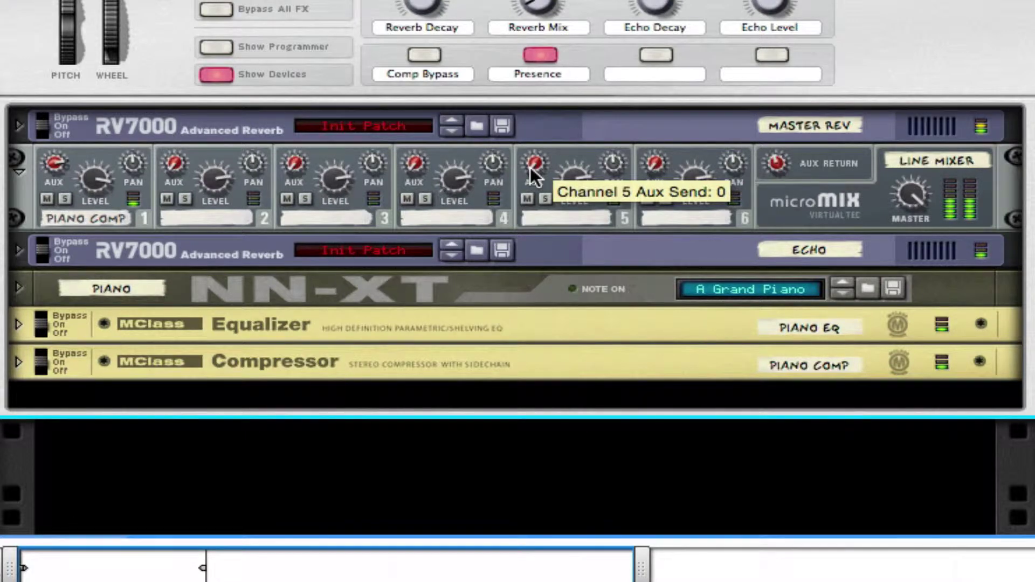
- Add an RPG-8 arpeggiator below the Piano NN-XT and set its rate to 1/8
right_click(530, 291)
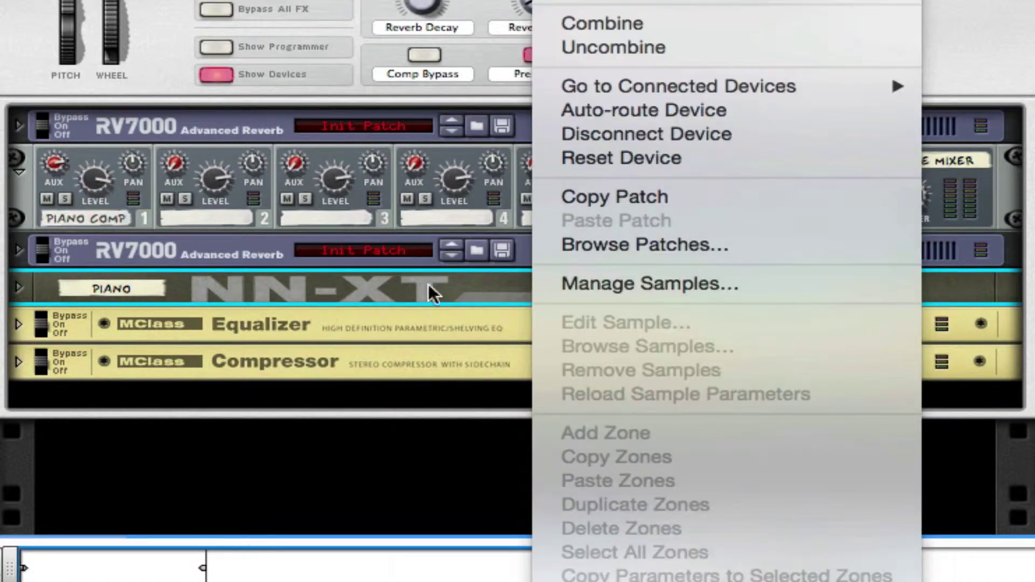
mouse_move(740, 1)
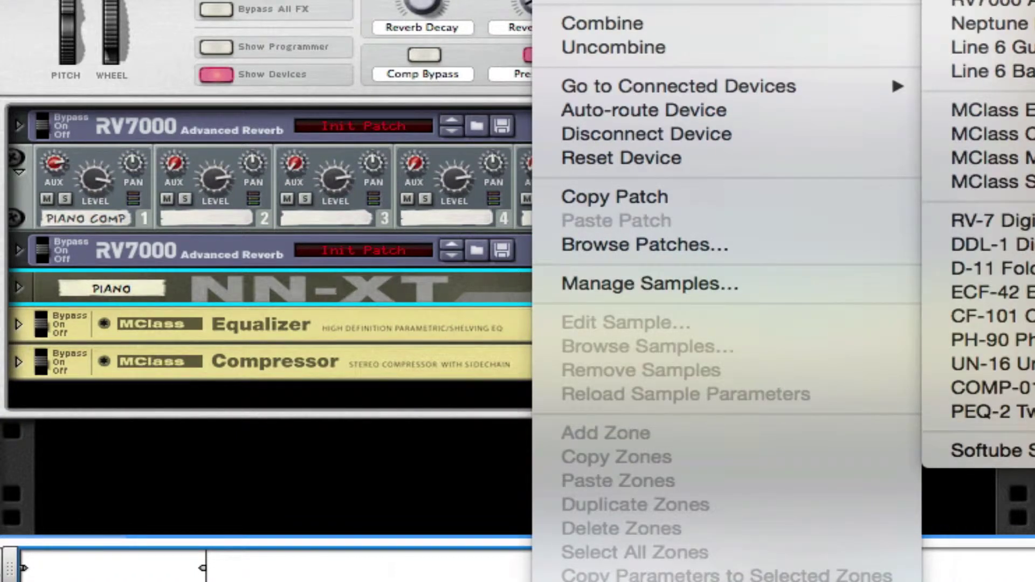
click(1025, 26)
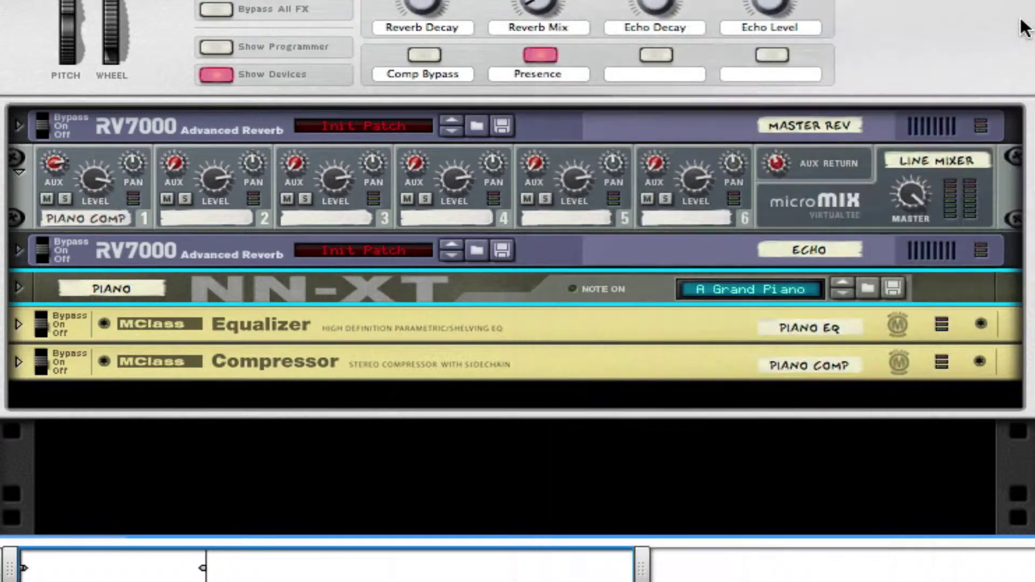
scroll(512, 319, down, 2)
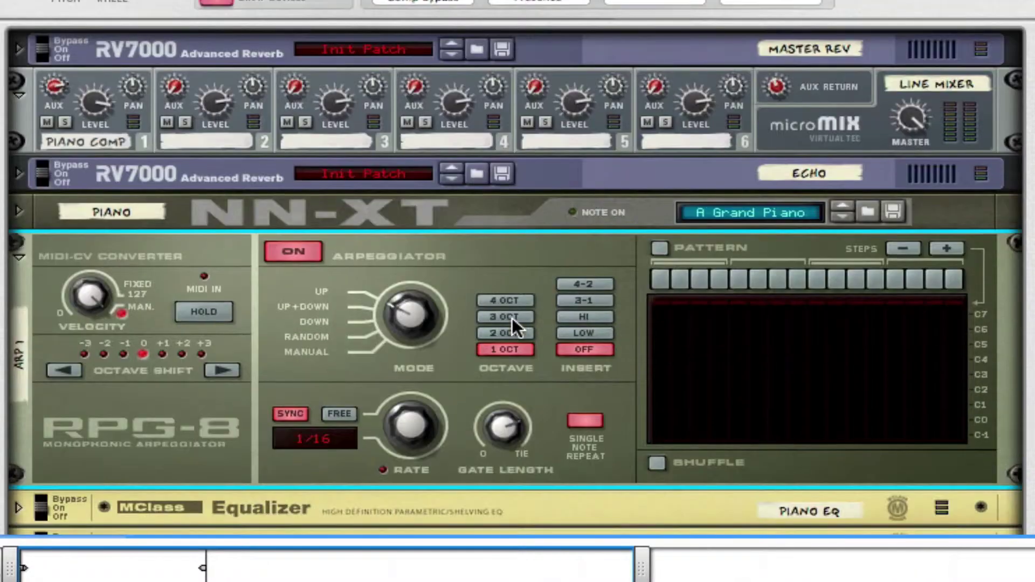
drag(419, 477, 420, 580)
mouse_move(225, 96)
- Create an automation lane for the RPG-8's Mode and draw a one-bar clip in it at bar 1
right_click(428, 313)
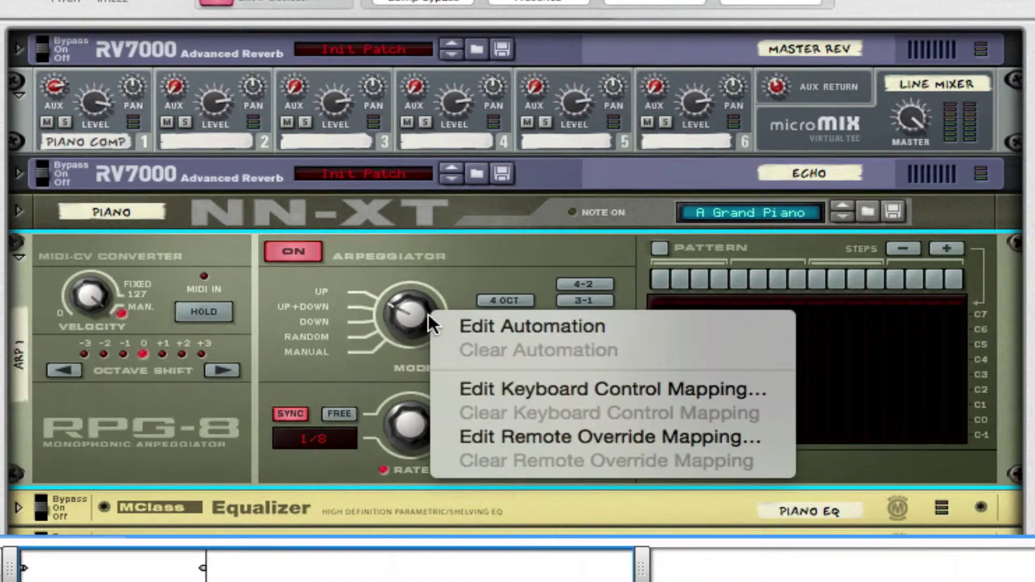
click(476, 325)
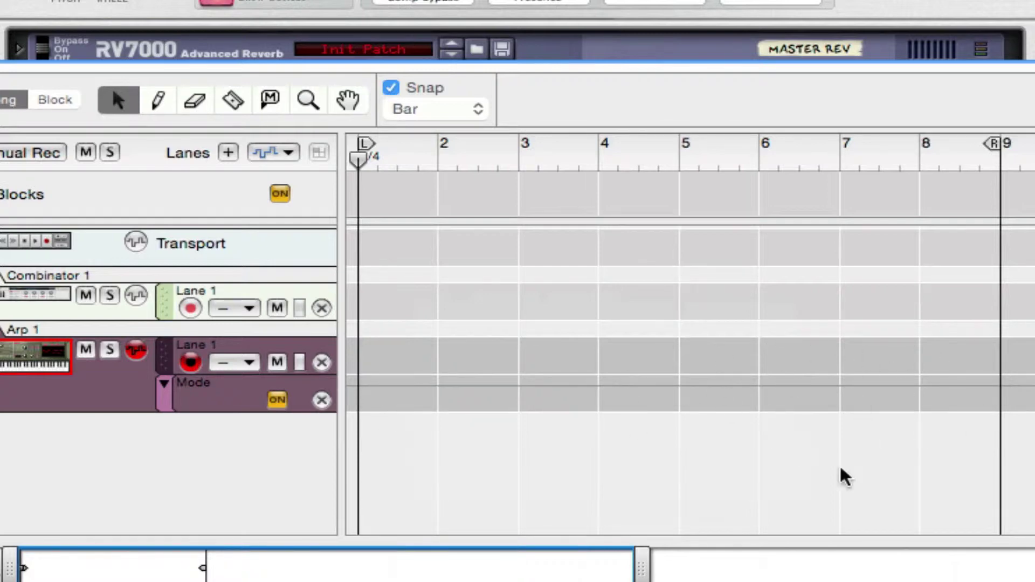
key(w)
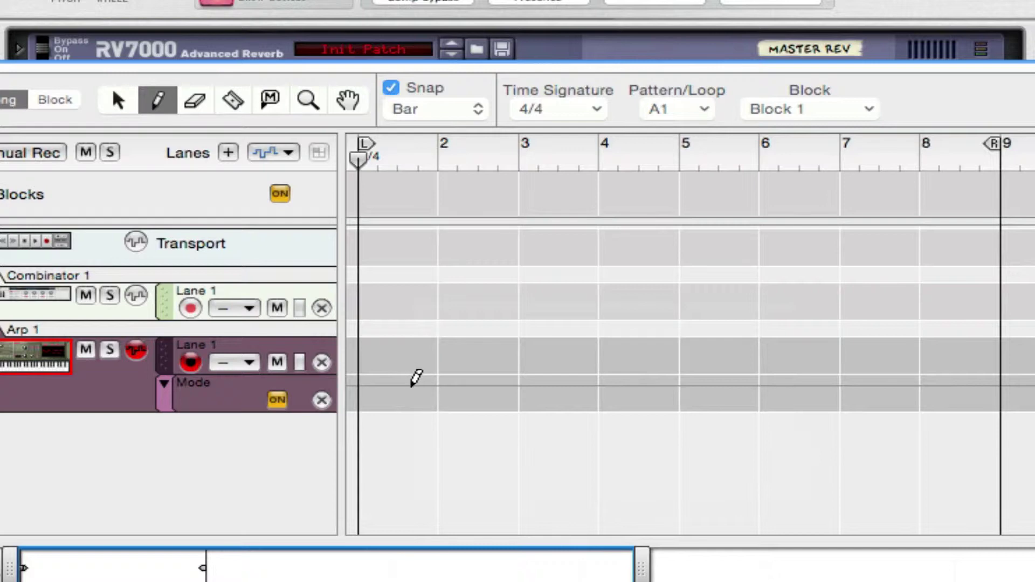
click(413, 384)
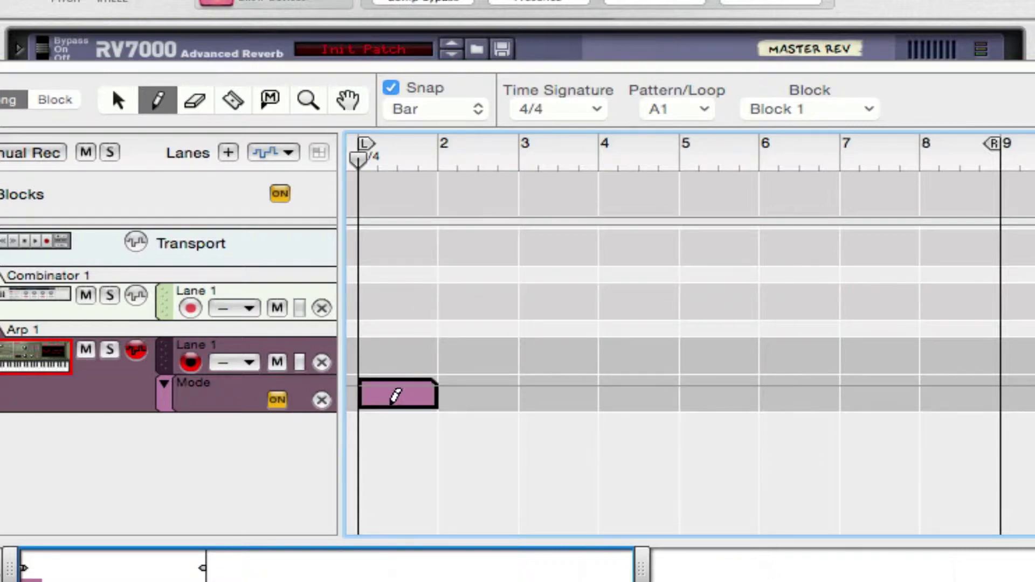
- Open the Mode automation clip and add a point with value 2 at position 1.1.2.0
key(q)
double_click(405, 402)
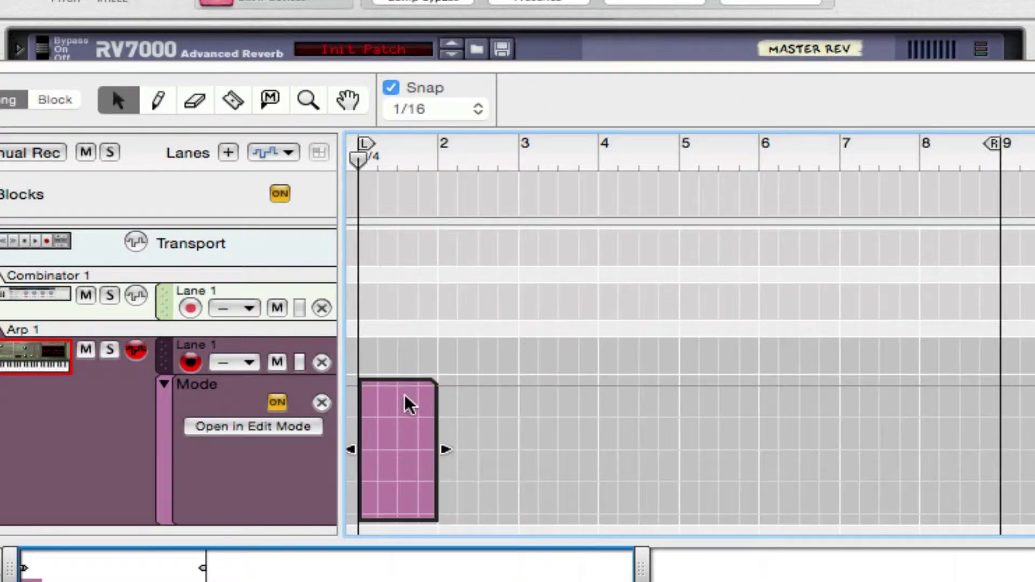
key(w)
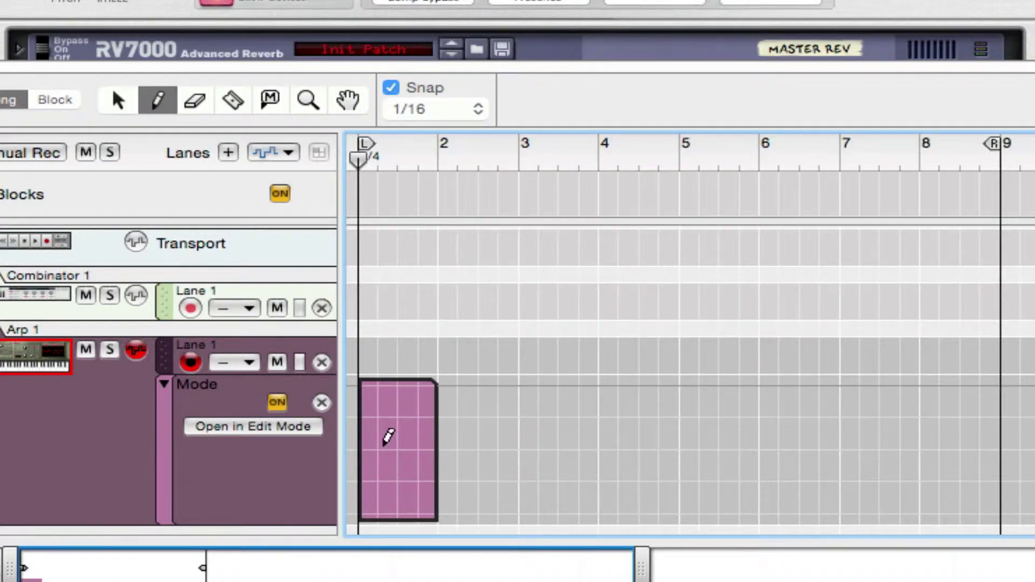
click(364, 451)
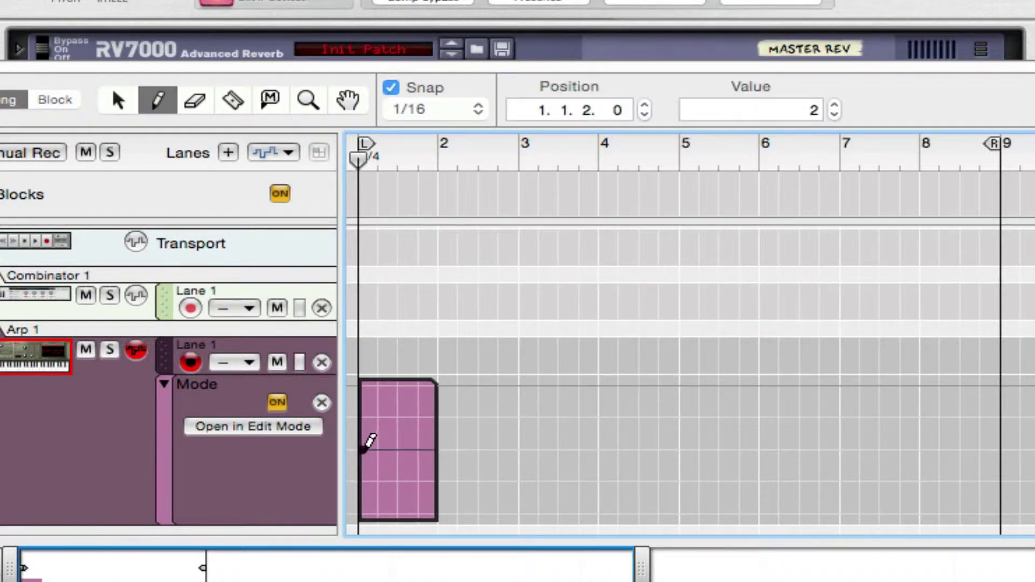
key(q)
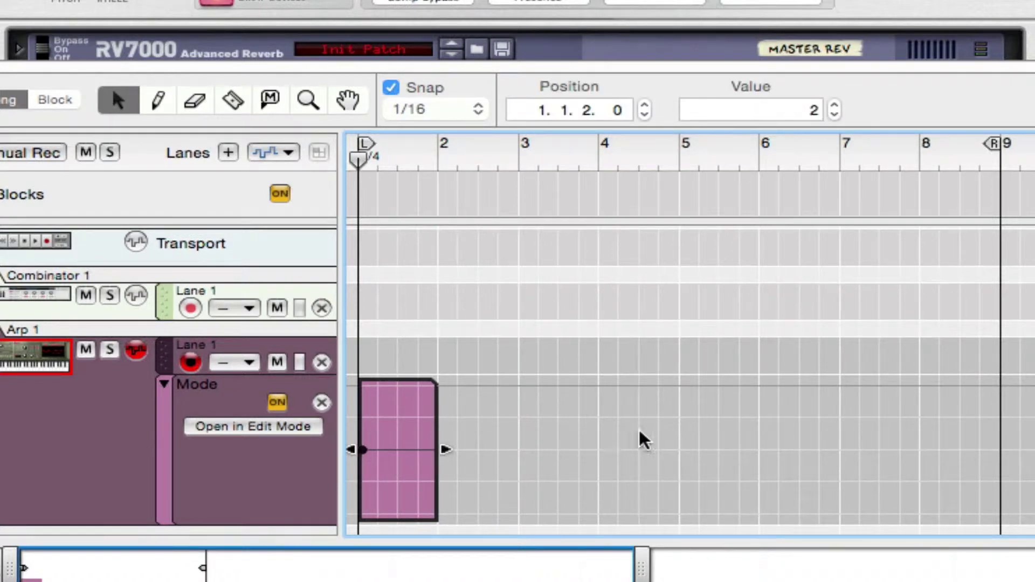
- Set the RPG-8 arpeggiator's octave range to 3 Oct
drag(559, 69, 556, 372)
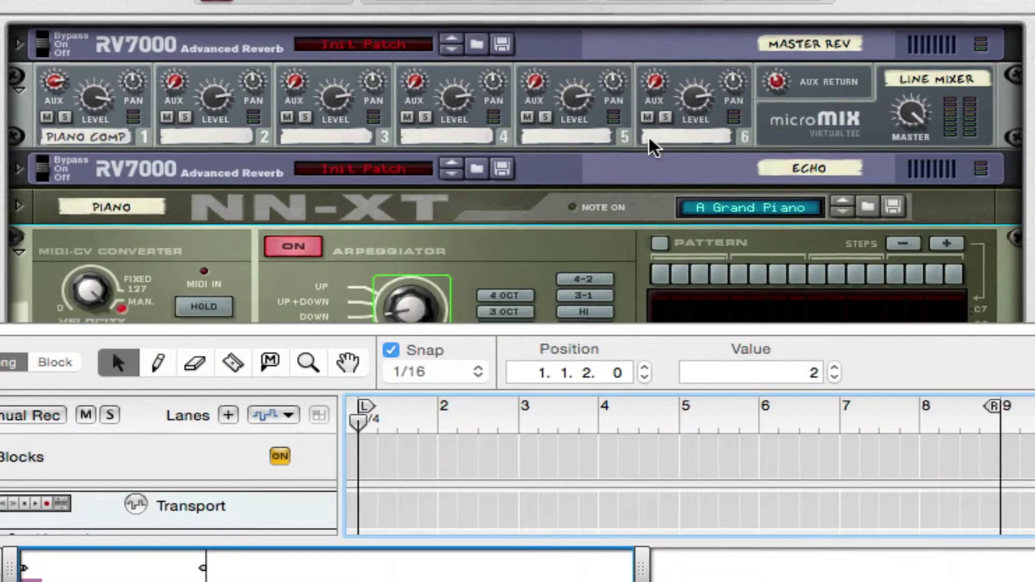
scroll(639, 156, down, 5)
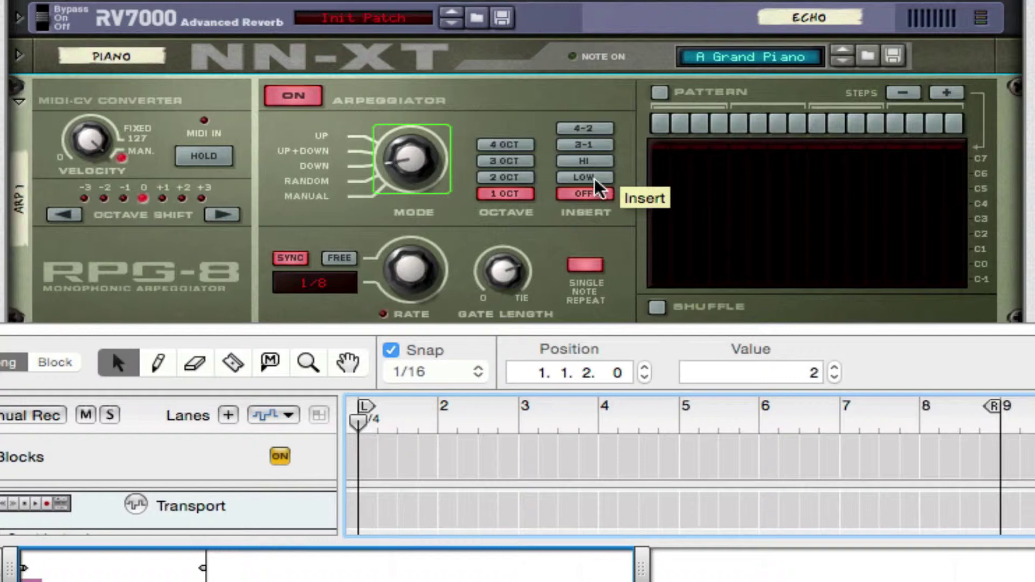
click(488, 161)
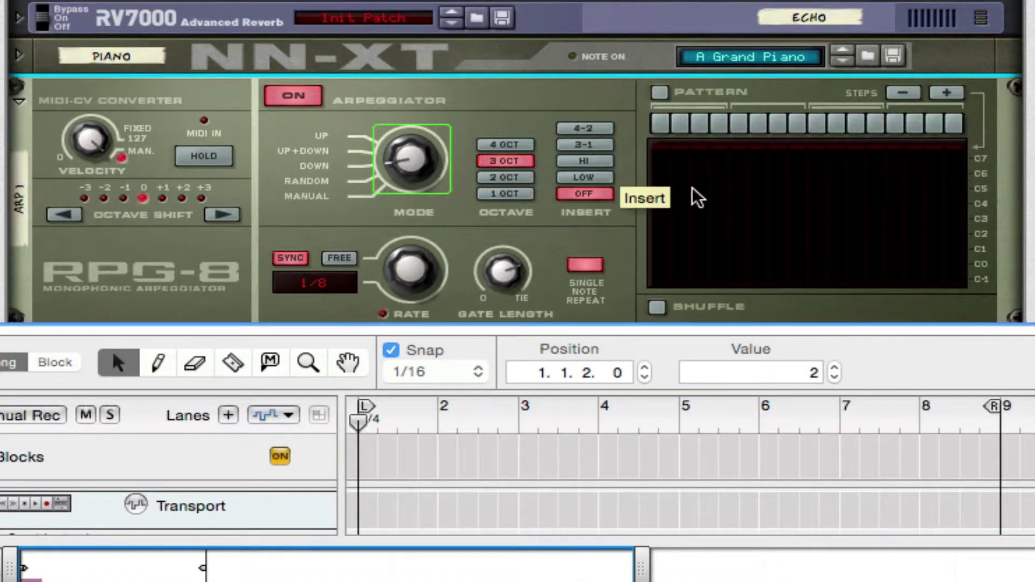
- Create an automation lane for the RPG-8's Gate Length and bring the arpeggiator's lanes into view in the sequencer
scroll(685, 196, down, 5)
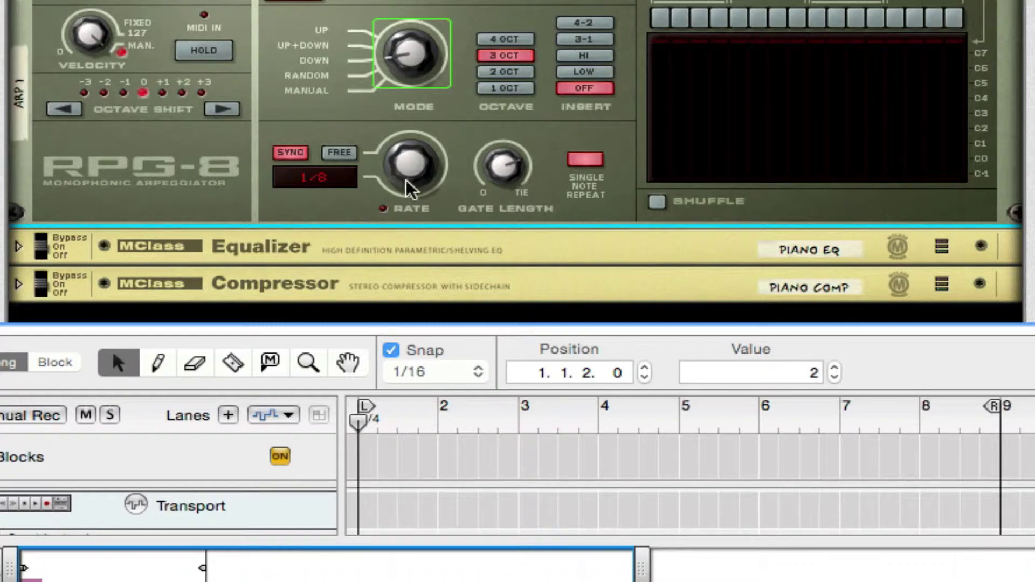
scroll(493, 145, down, 5)
scroll(498, 121, up, 3)
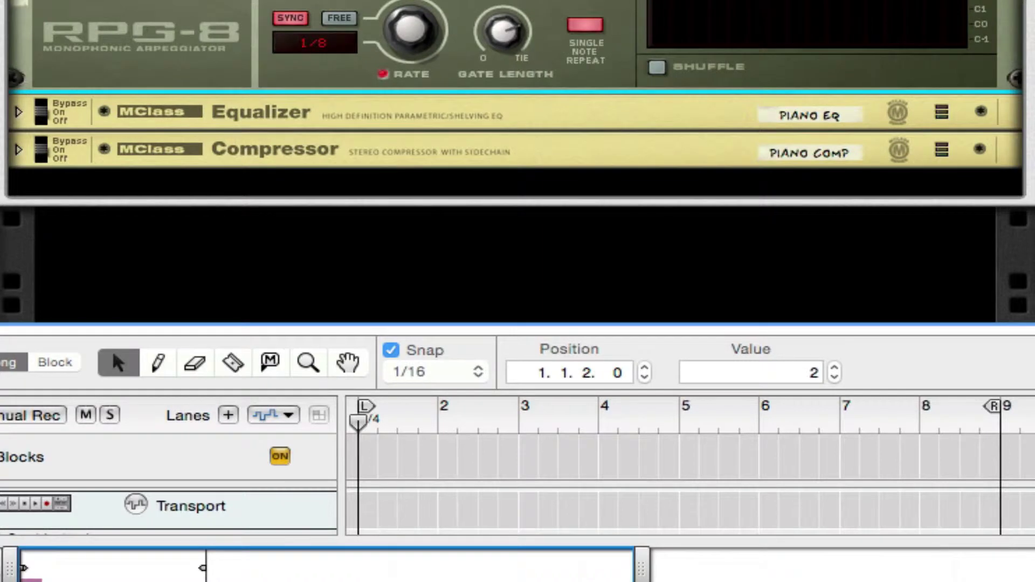
right_click(501, 32)
click(515, 44)
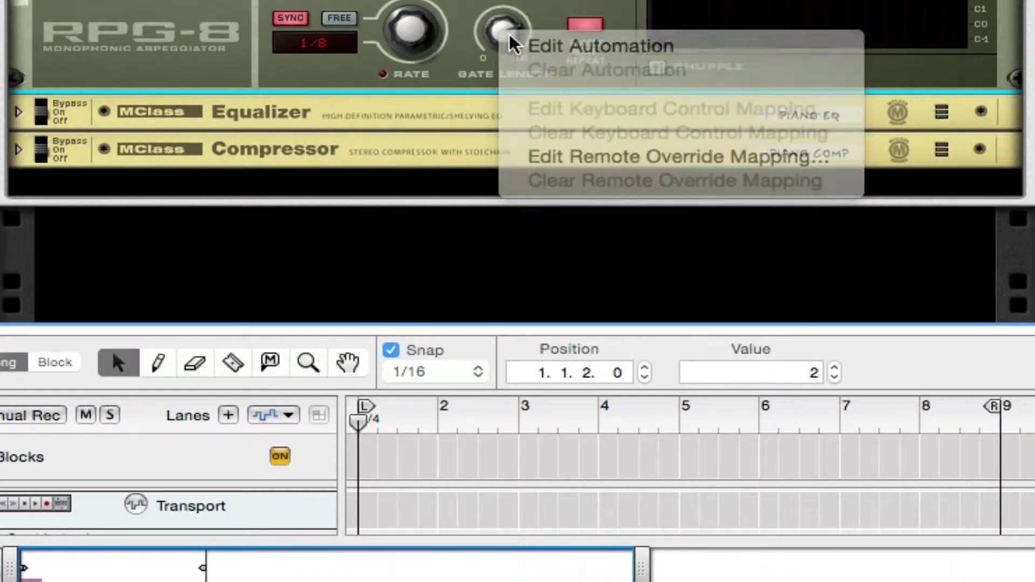
drag(585, 328, 598, 141)
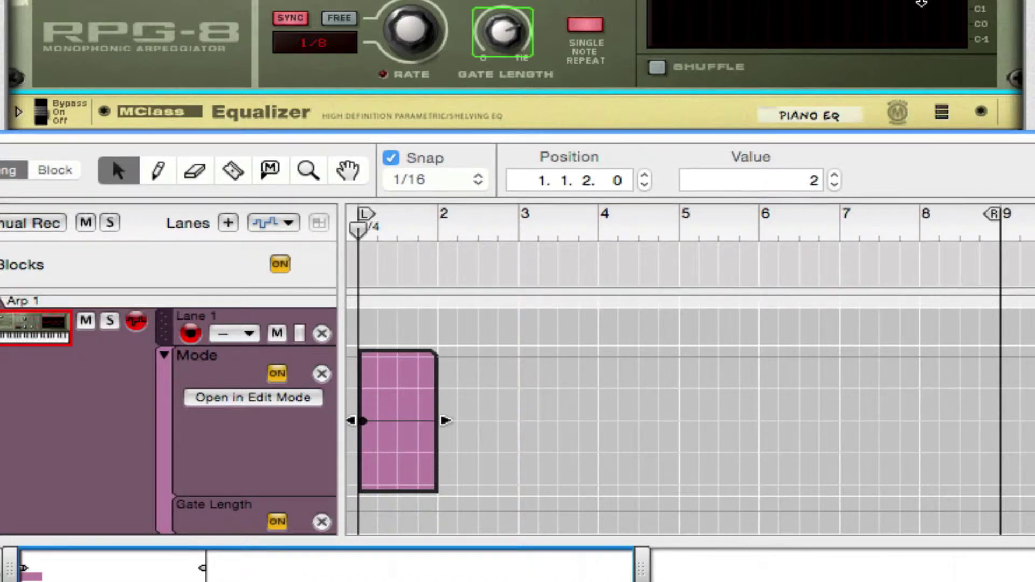
scroll(561, 305, down, 10)
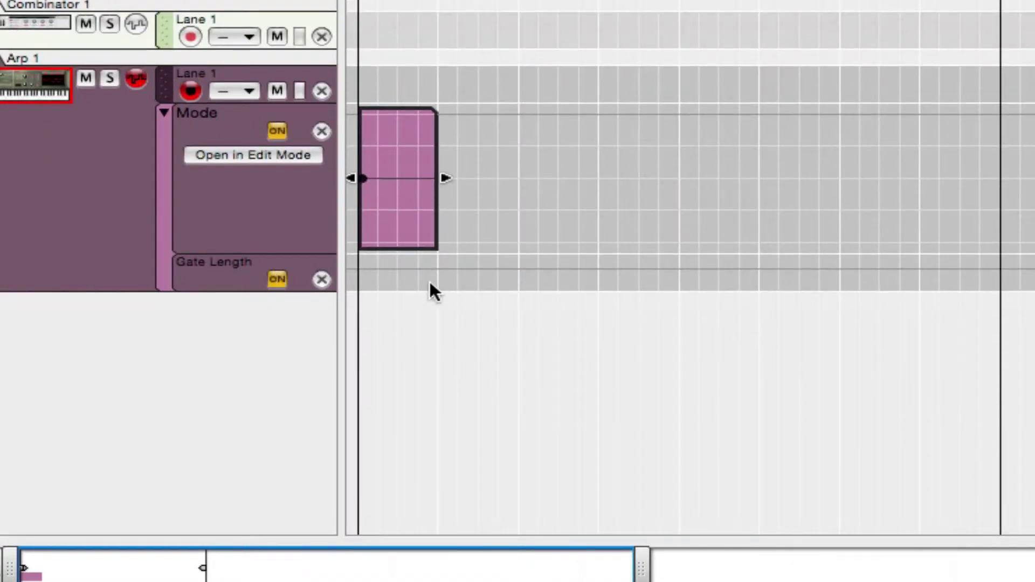
- Close the Mode clip and draw a one-bar clip at bar 1 in the Gate Length lane
click(430, 280)
drag(406, 130, 397, 185)
key(Delete)
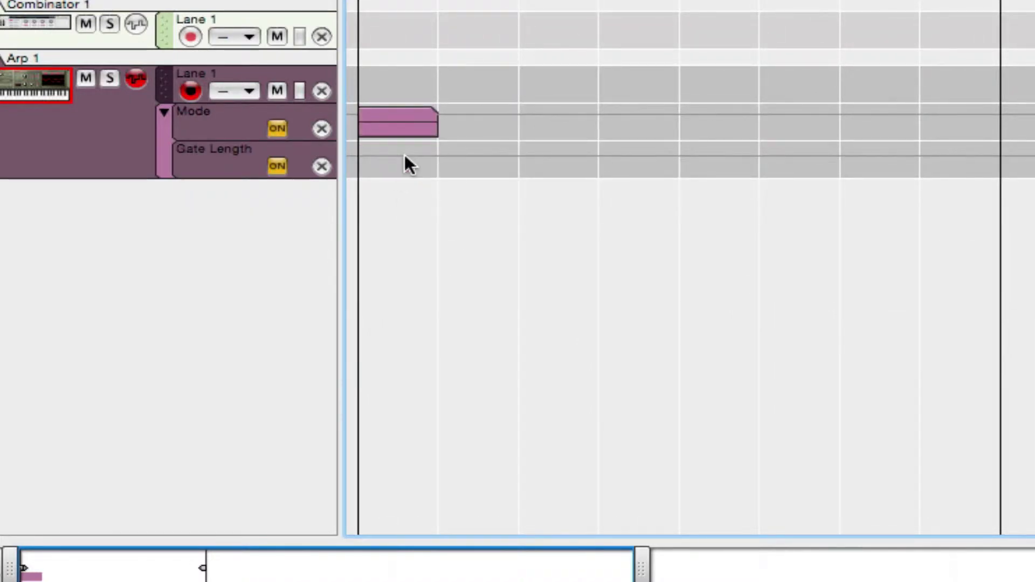
drag(412, 146, 443, 153)
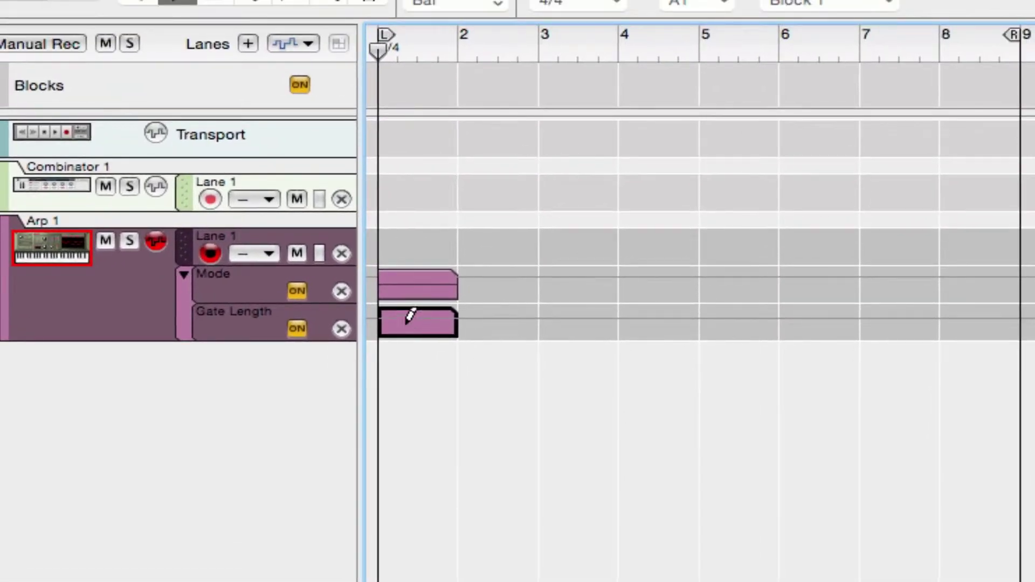
- Draw a rise and fall in the Gate Length clip: a low start point, a peak of 96 at 1.3.1.0, and 40 at 1.4.3.0
key(q)
double_click(403, 318)
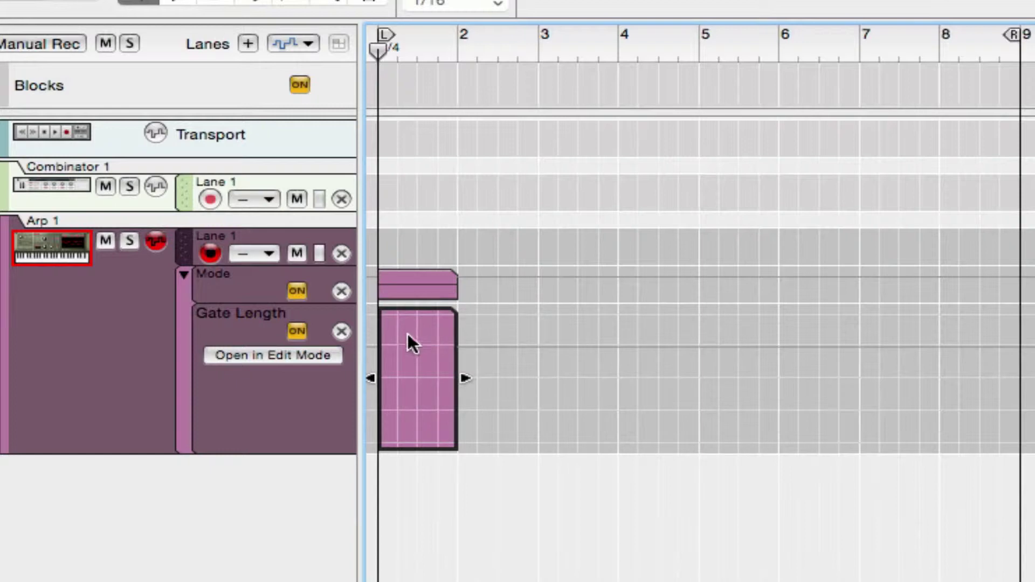
key(w)
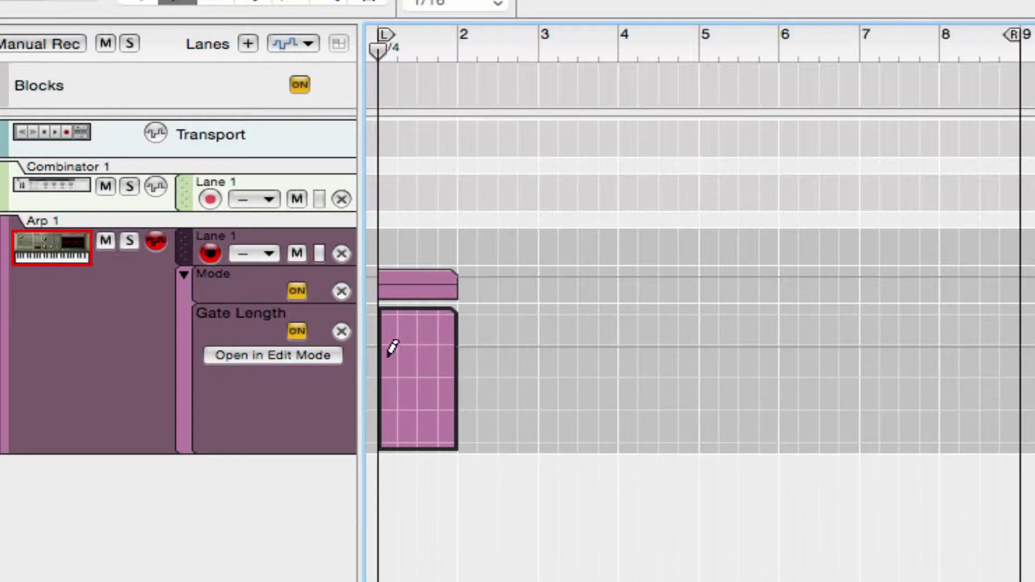
click(417, 345)
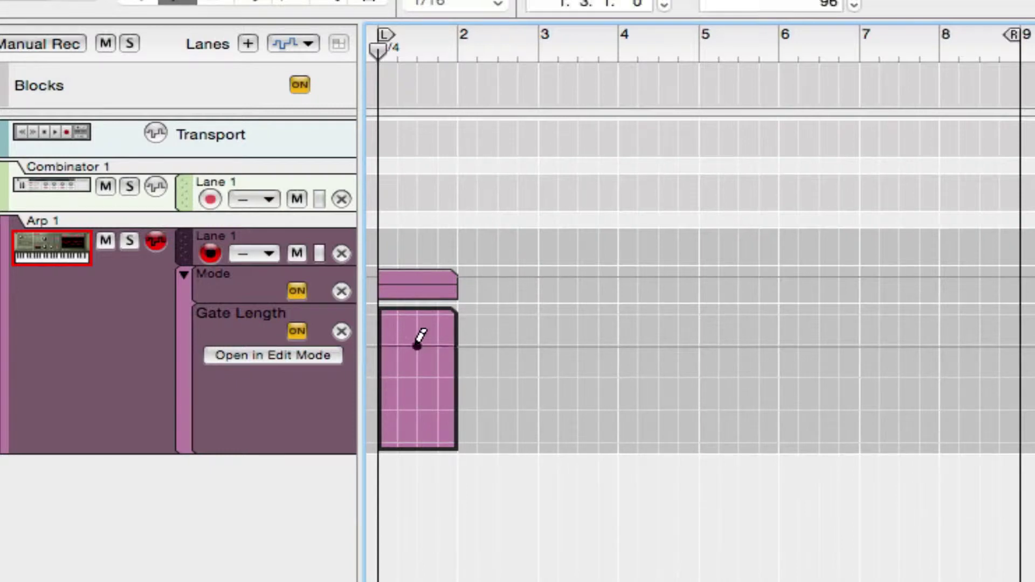
click(382, 398)
click(448, 402)
key(q)
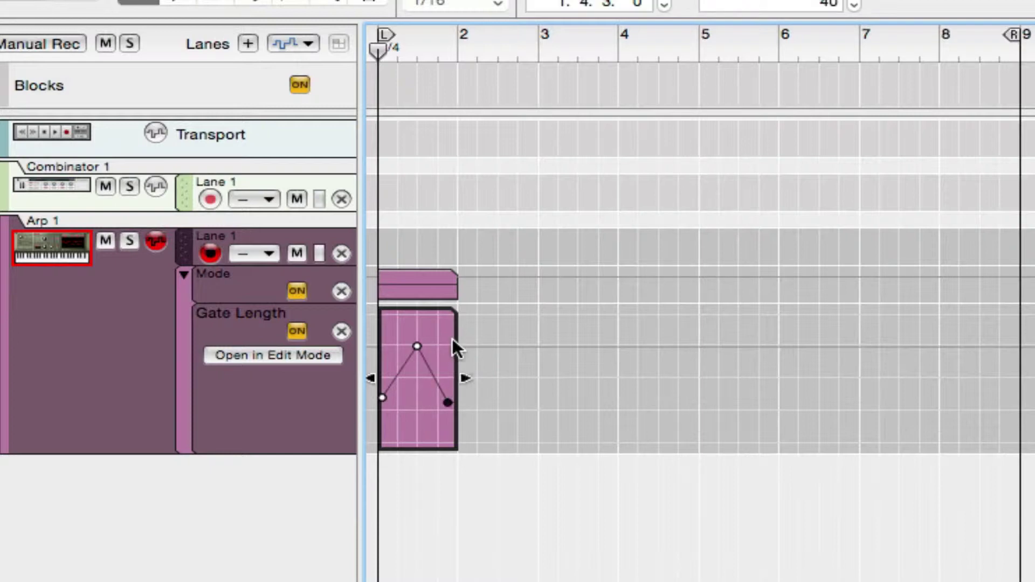
- Extend the Gate Length clip to bar 9, moving its last point to the clip end and its peak to 4.4.4.0
drag(469, 378, 1025, 376)
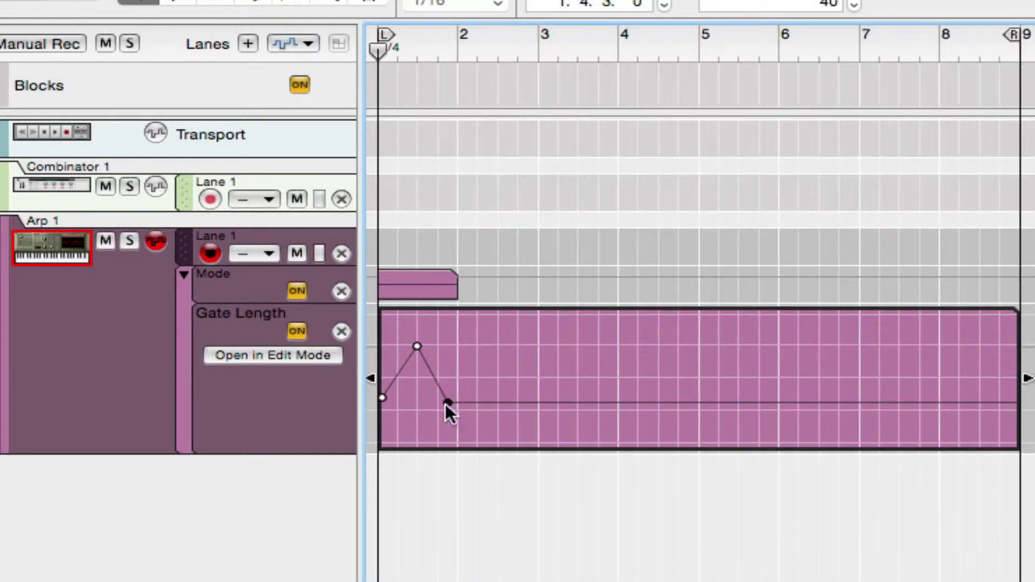
drag(446, 409, 1021, 405)
drag(417, 345, 695, 347)
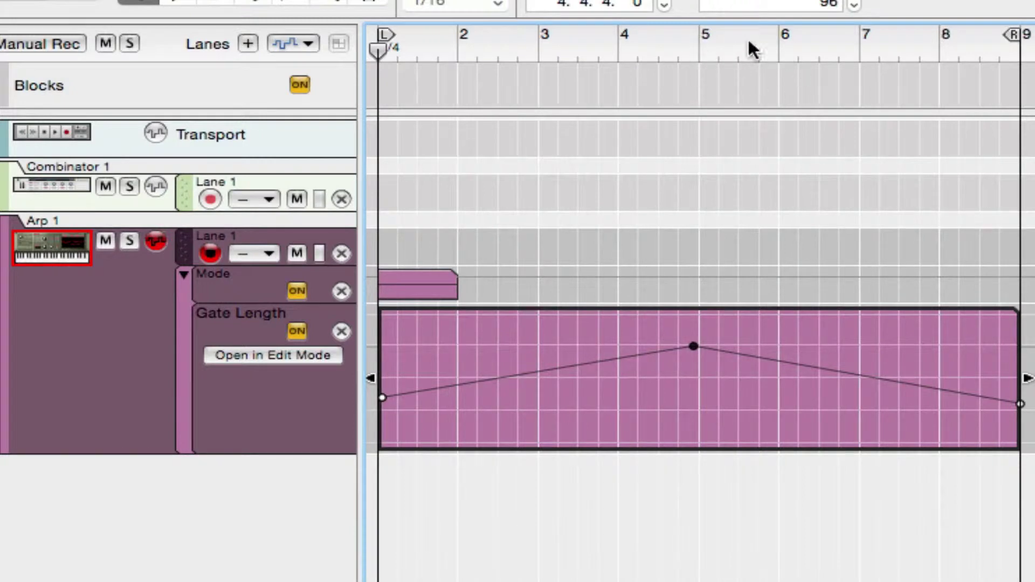
click(175, 334)
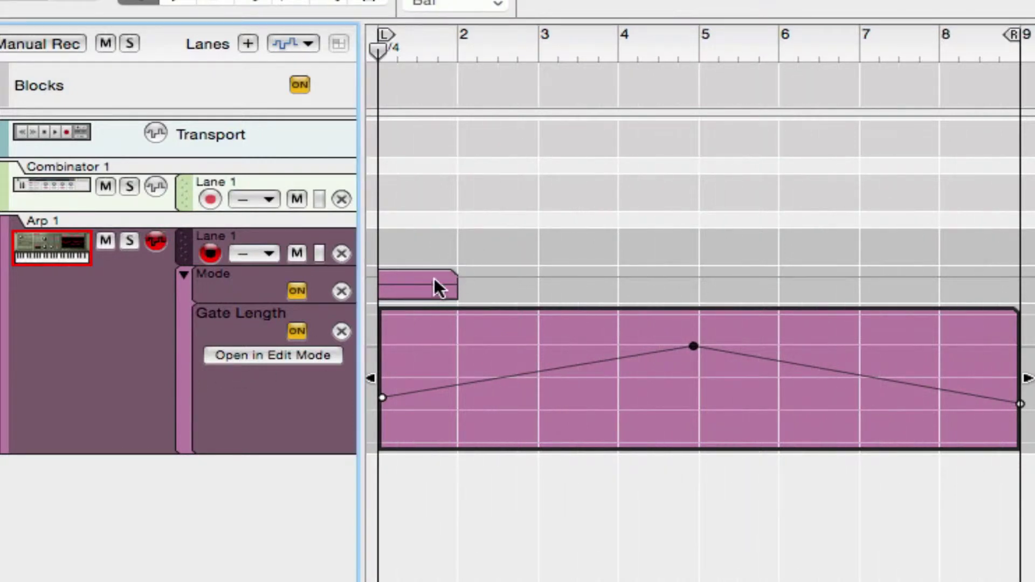
- Copy the bar 1 Mode clip to bar 5 and move the copy's automation point to 5.1.3.0 with a value of 3
click(428, 280)
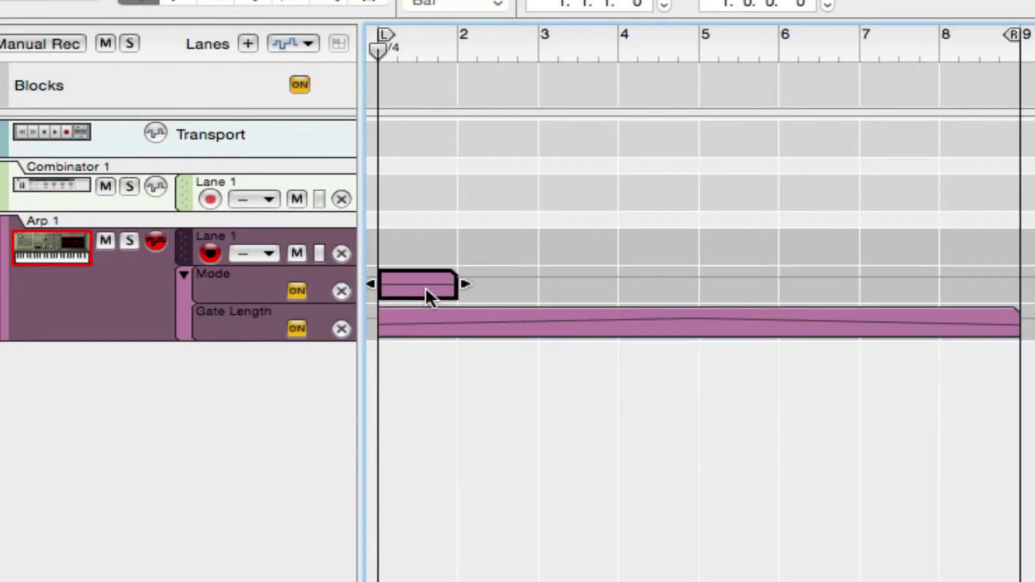
drag(426, 288, 740, 291)
double_click(739, 285)
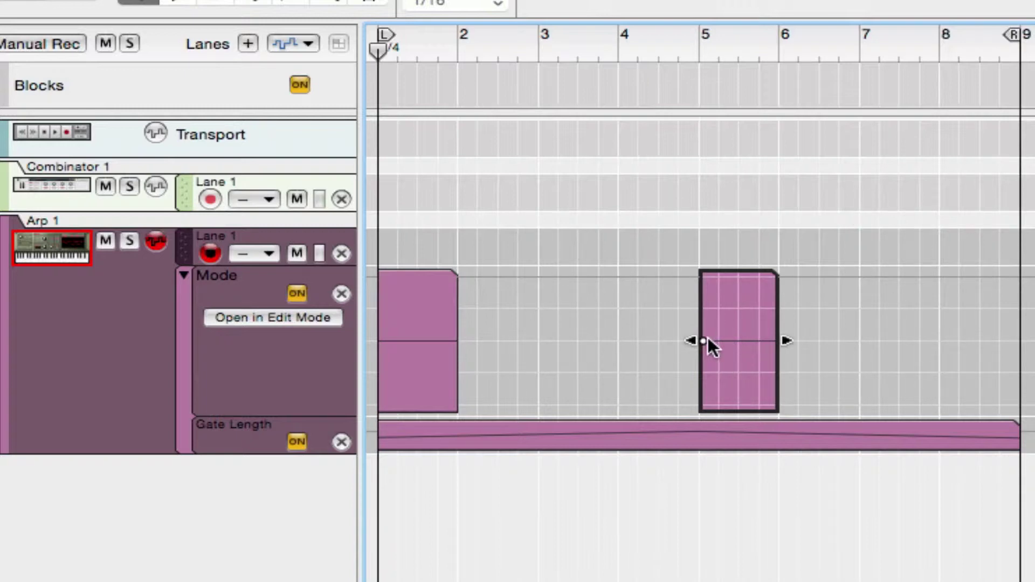
drag(706, 339, 710, 311)
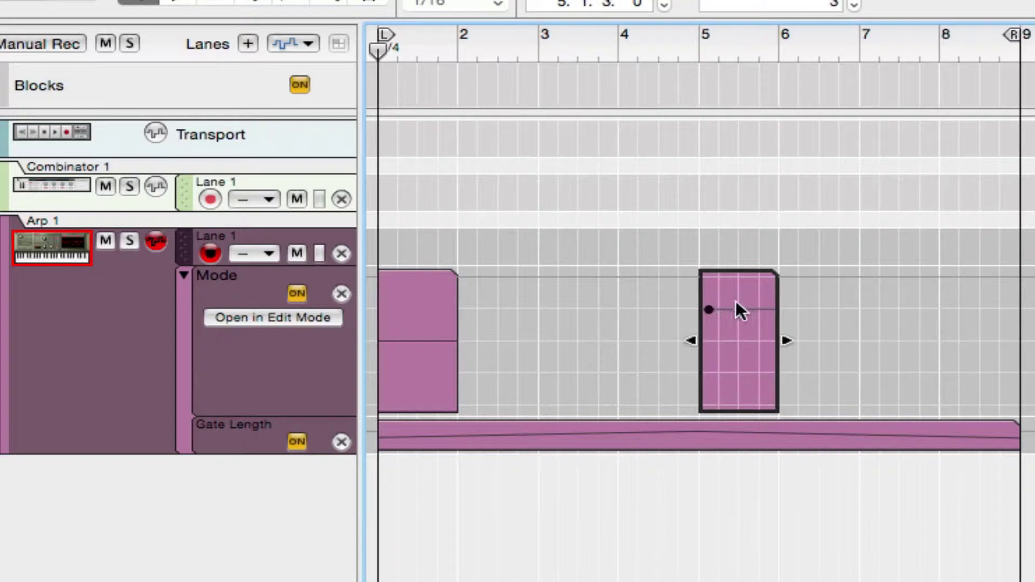
double_click(565, 340)
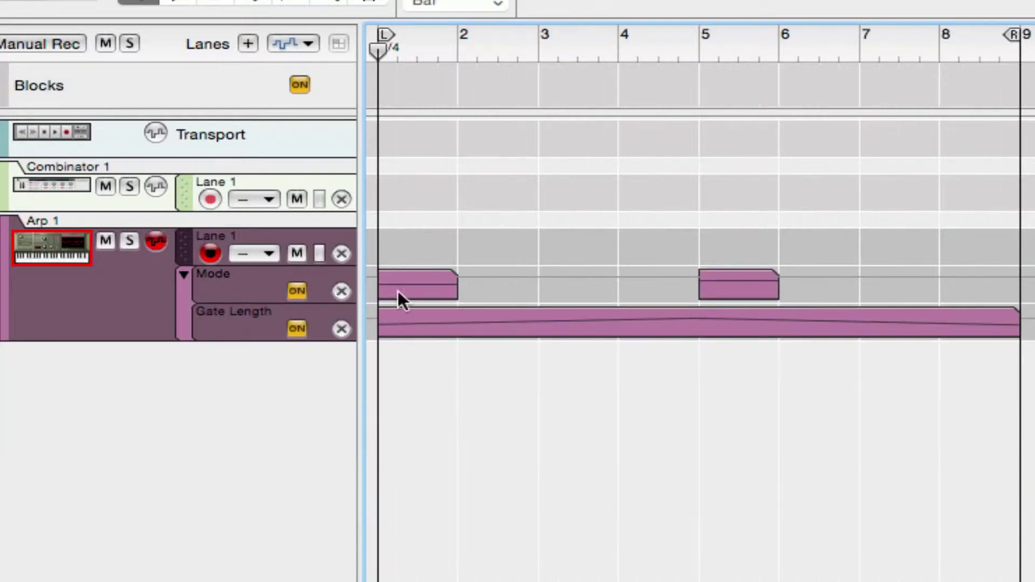
- Colour the Mode clip at bar 1 green and move it to bar 2
right_click(435, 278)
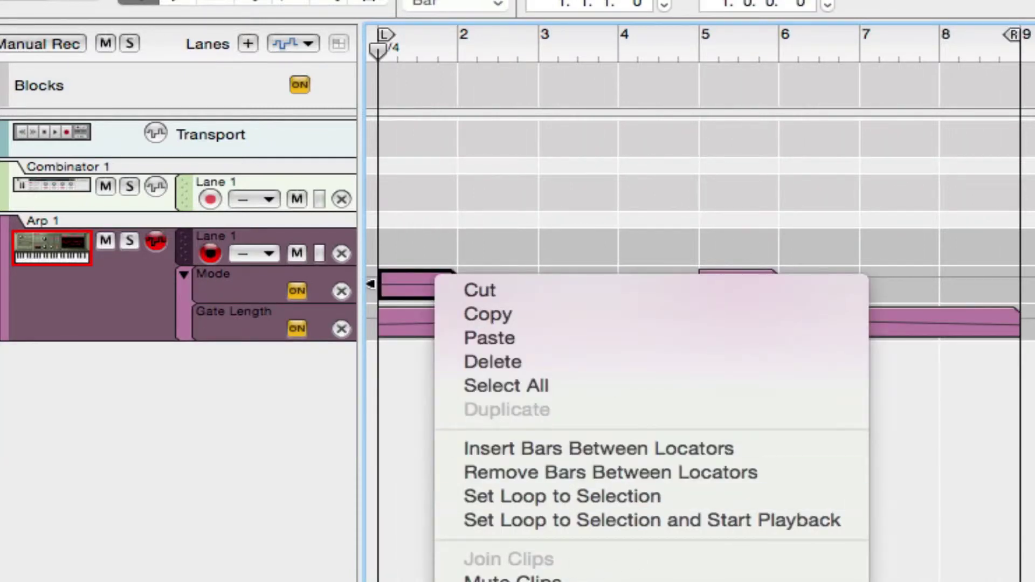
click(678, 462)
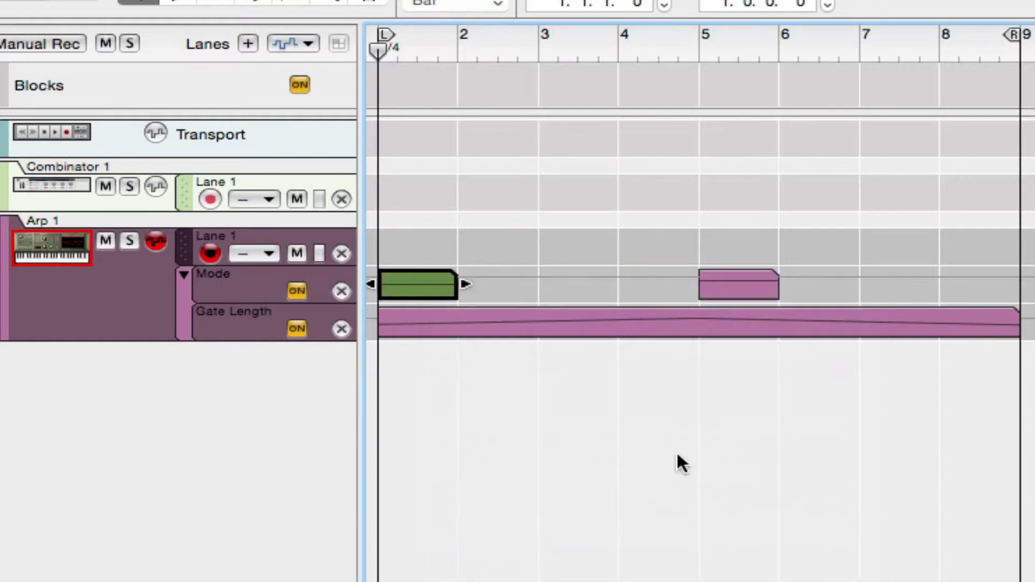
drag(413, 283, 505, 281)
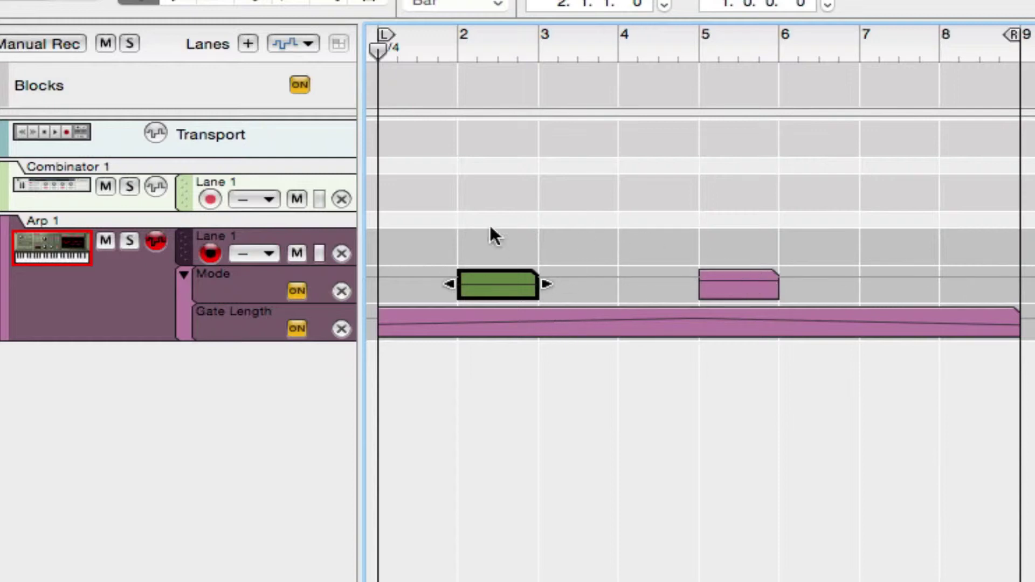
- Arrange the Mode clips alternately, with green clips at bars 2 and 6 and purple clips at bars 4 and 8
drag(730, 286, 1034, 286)
drag(517, 278, 811, 279)
drag(1032, 285, 652, 298)
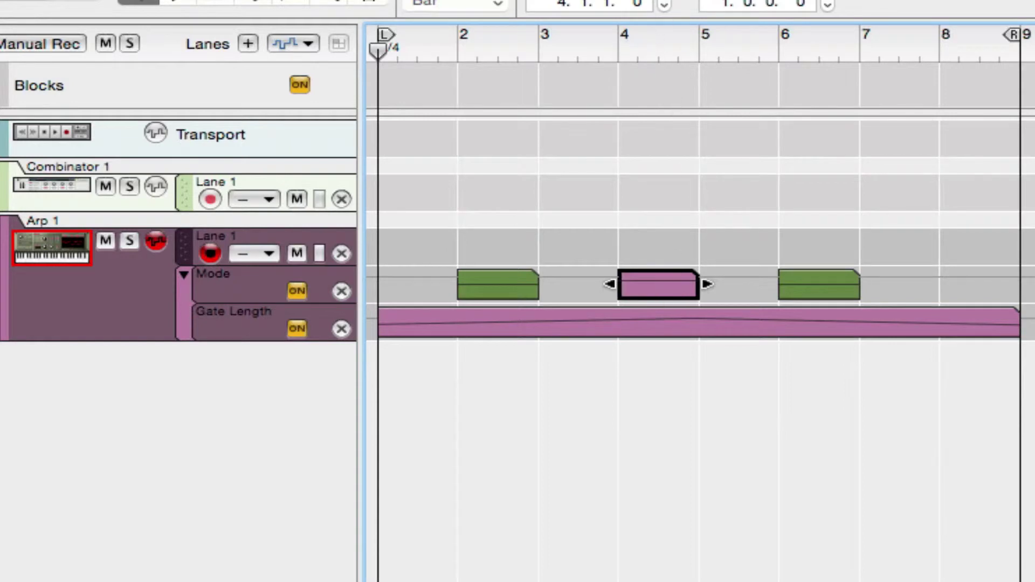
drag(665, 294, 977, 279)
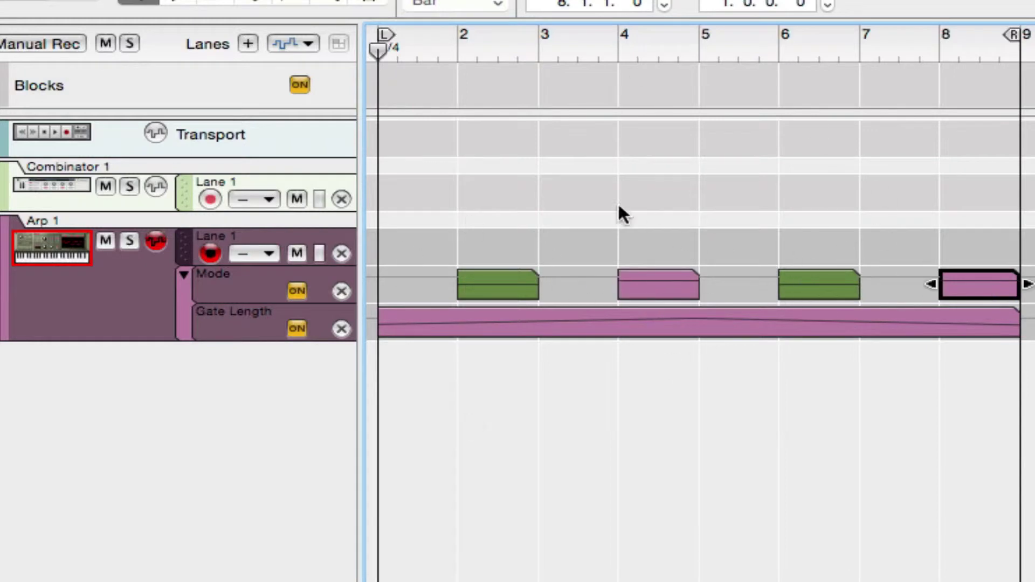
- Draw an eight-bar clip starting at bar 1 in the Combinator's lane and open it for editing
mouse_move(434, 237)
mouse_down()
mouse_move(453, 232)
mouse_move(407, 193)
mouse_up()
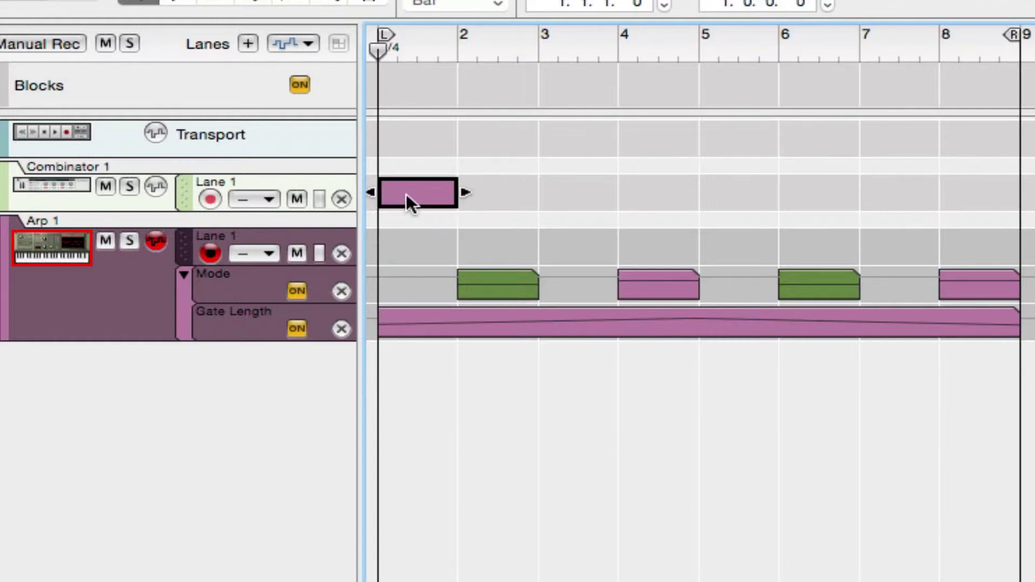
drag(464, 192, 1019, 194)
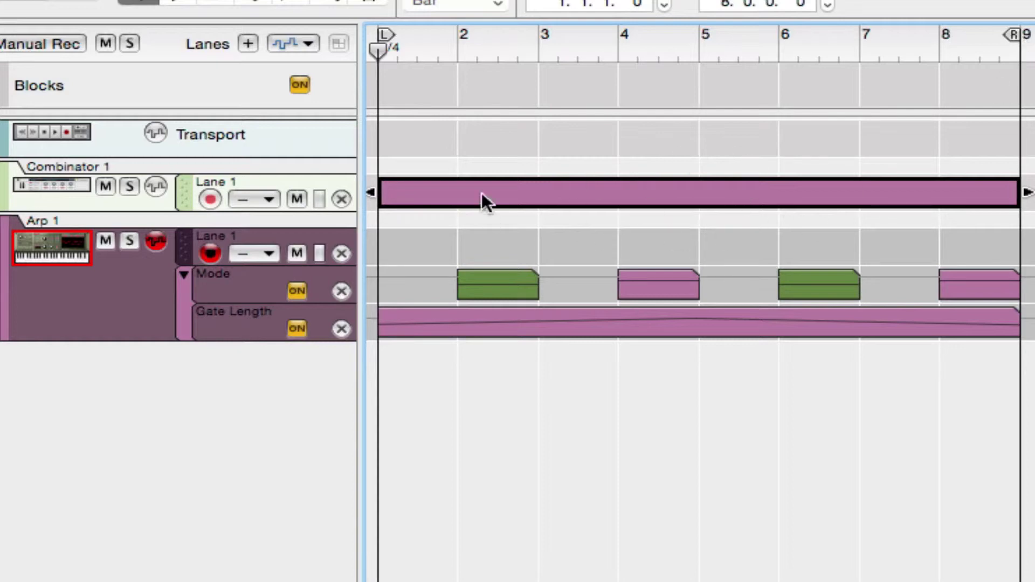
double_click(612, 189)
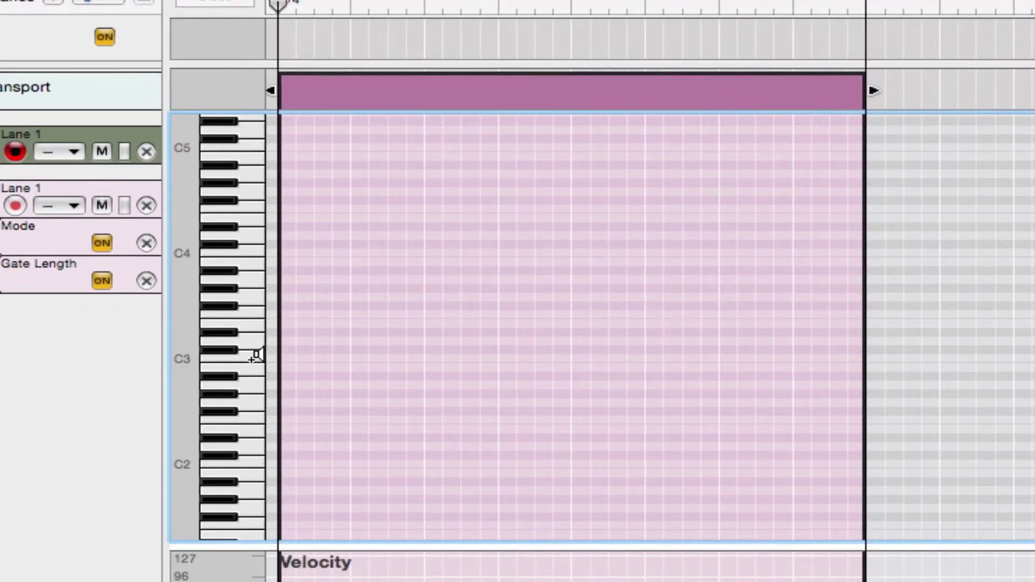
- Record four two-note chords across the Combinator clip and trim its end back to bar 9
click(256, 356)
click(253, 321)
scroll(269, 349, down, 3)
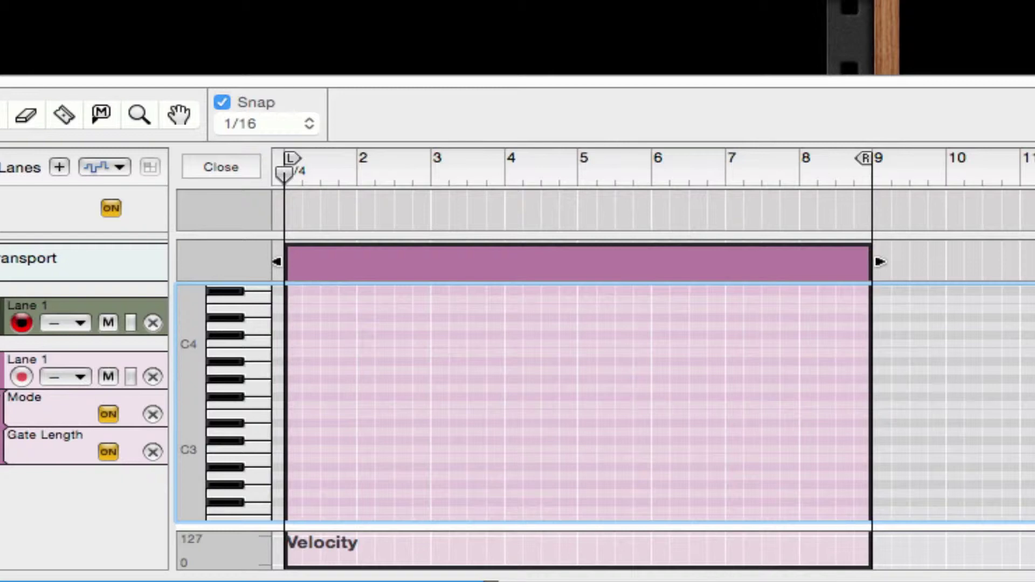
key(space)
key(space)
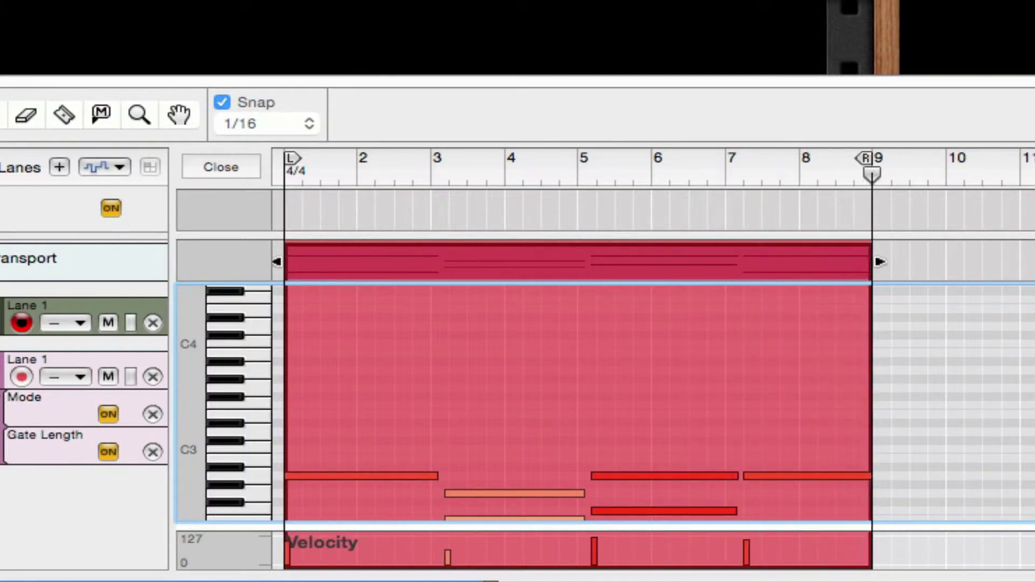
key(space)
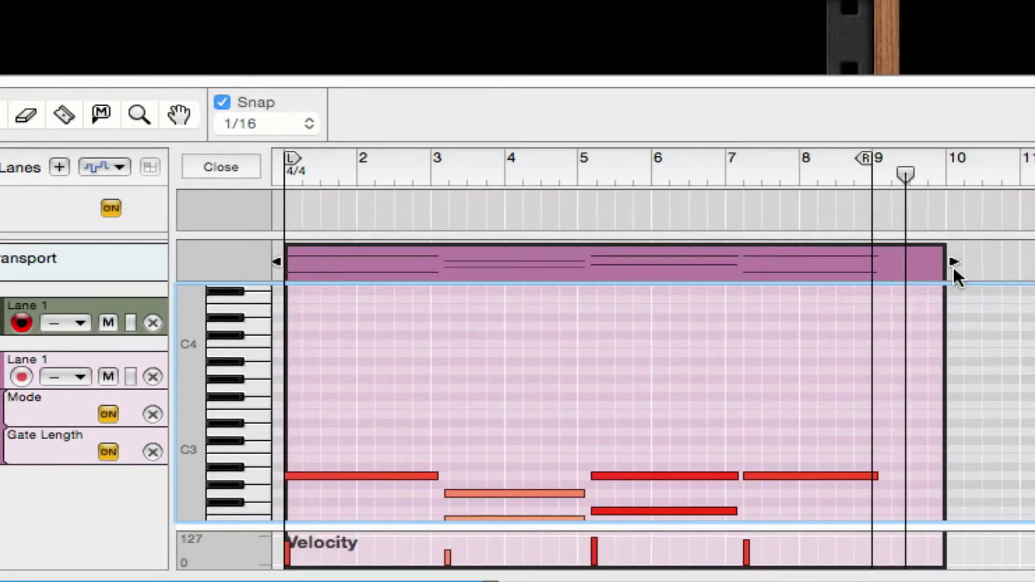
drag(955, 262, 870, 264)
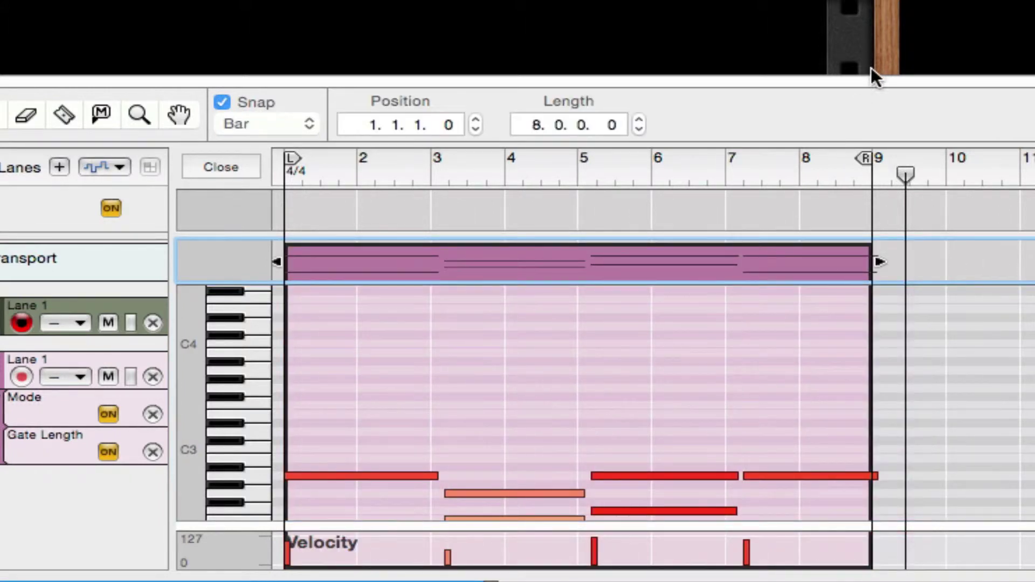
- Enlarge the note editor and raise the velocity of the second chord's two notes to just above 96
drag(869, 76, 879, 0)
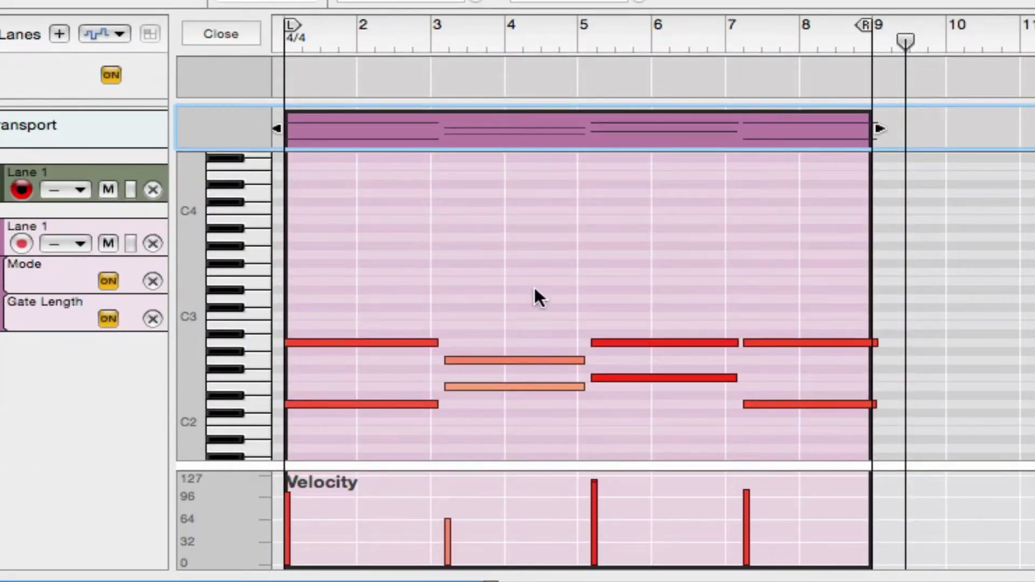
drag(515, 306, 513, 468)
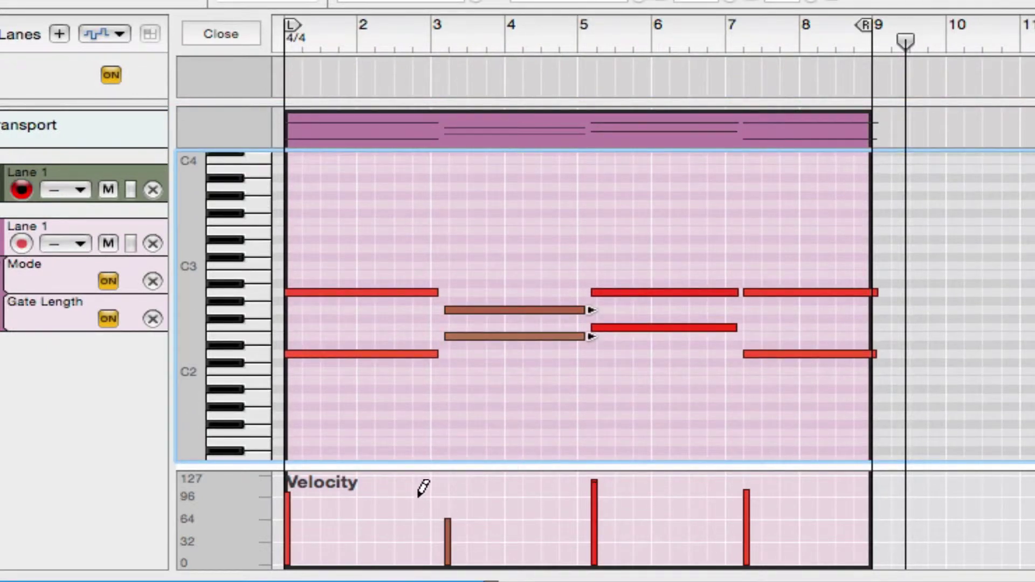
click(448, 486)
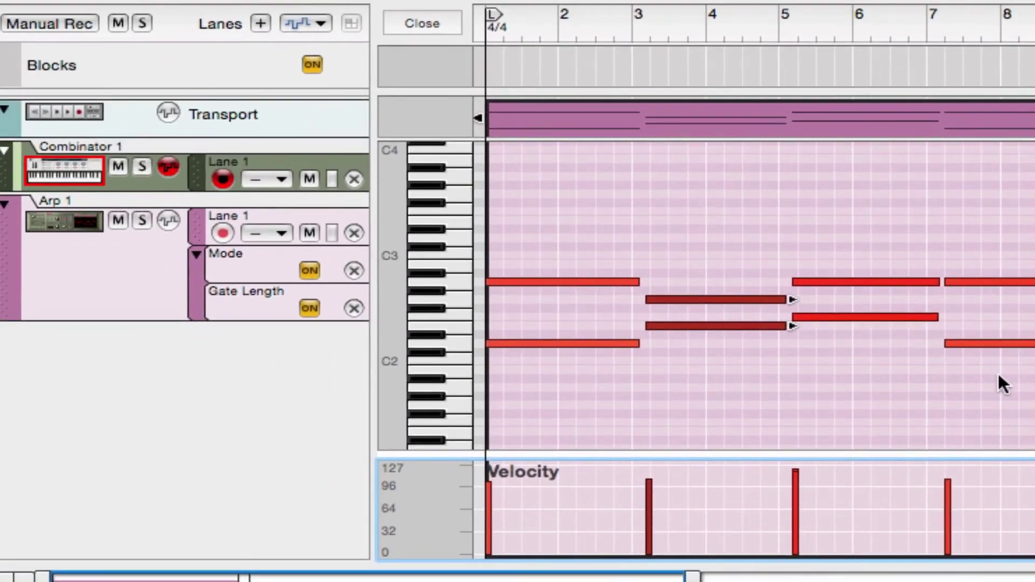
- Apply a side by side (abut) legato adjustment to all the recorded chord notes
drag(1017, 233, 571, 373)
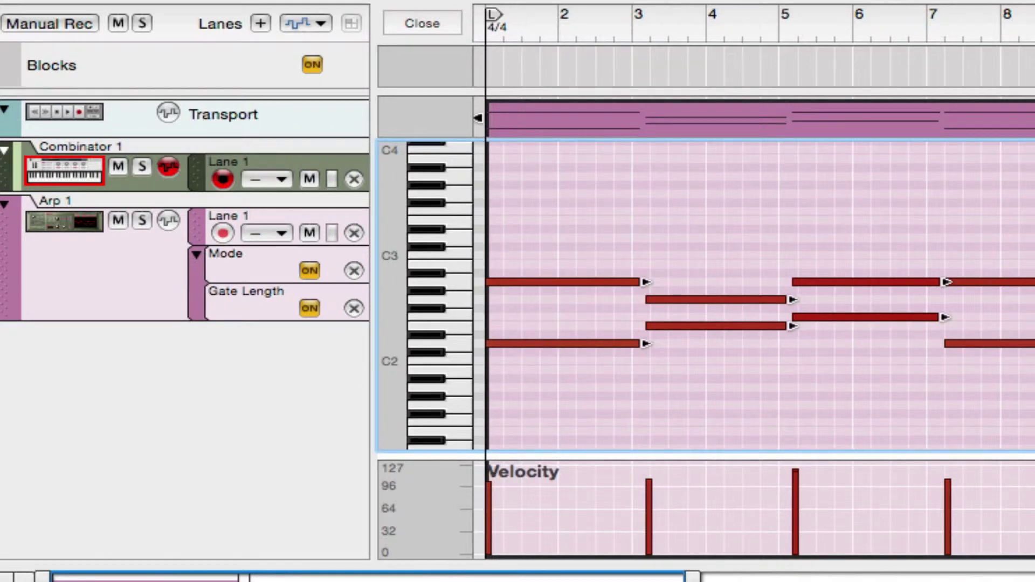
key(F8)
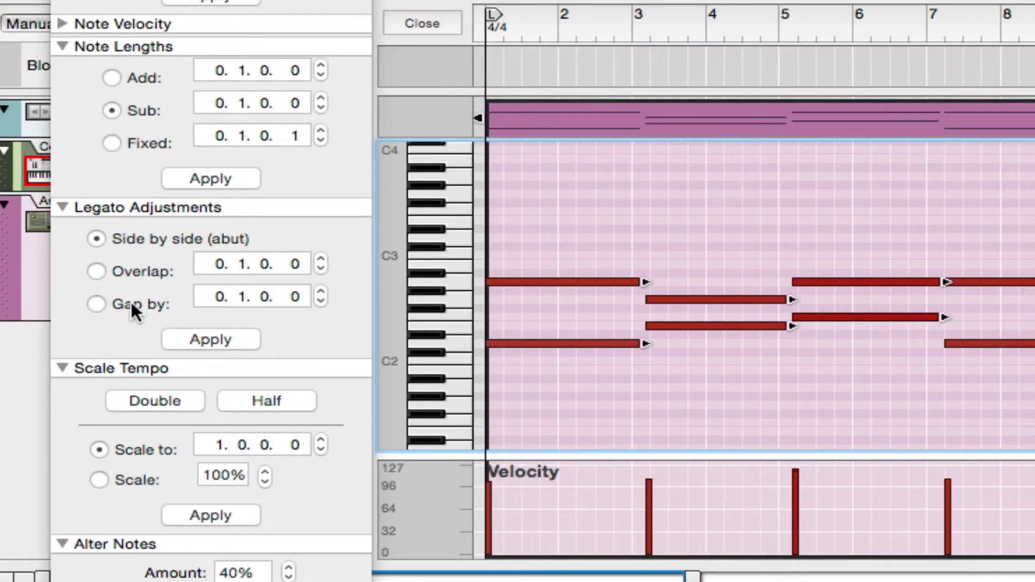
click(199, 209)
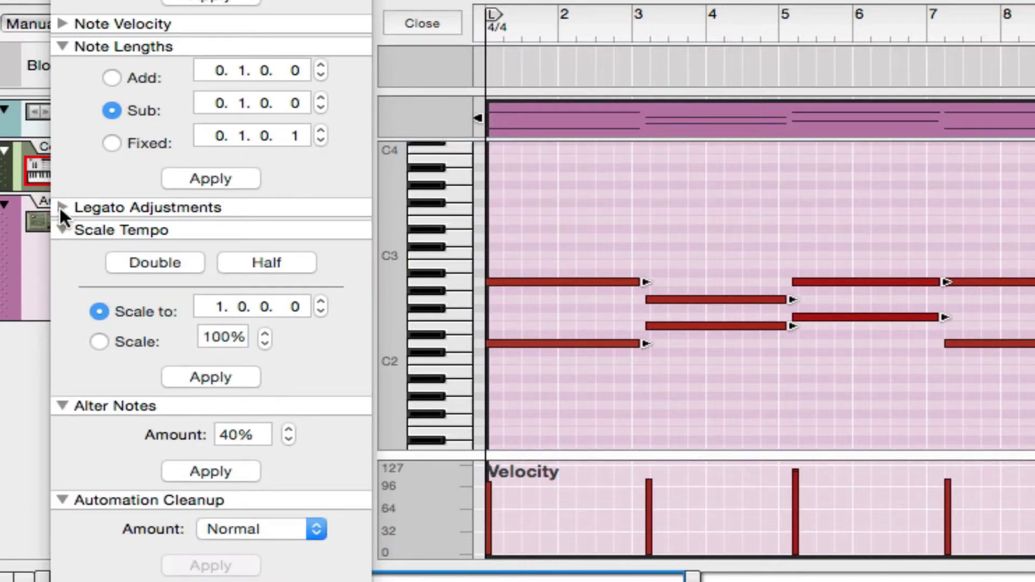
click(61, 208)
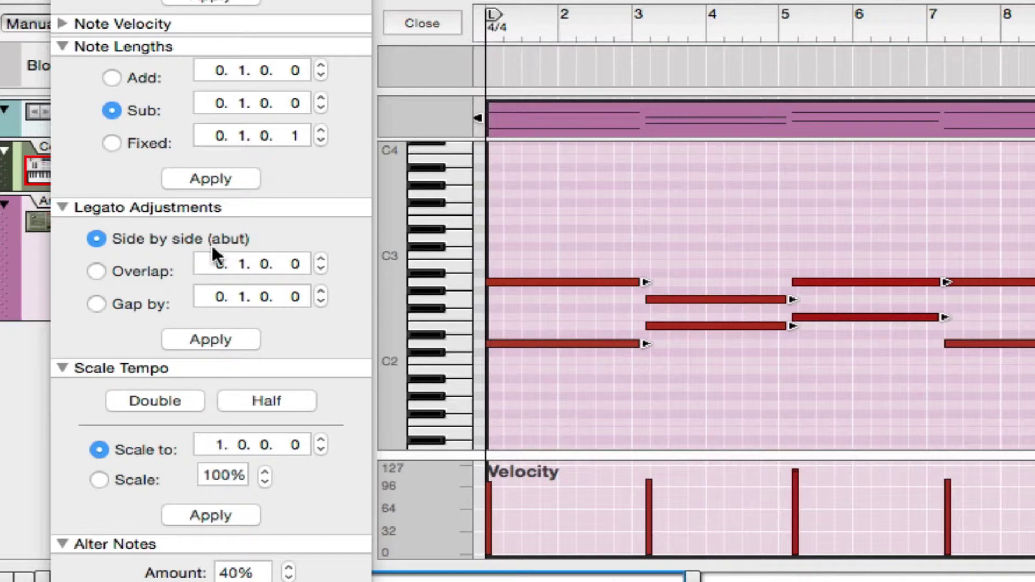
click(189, 338)
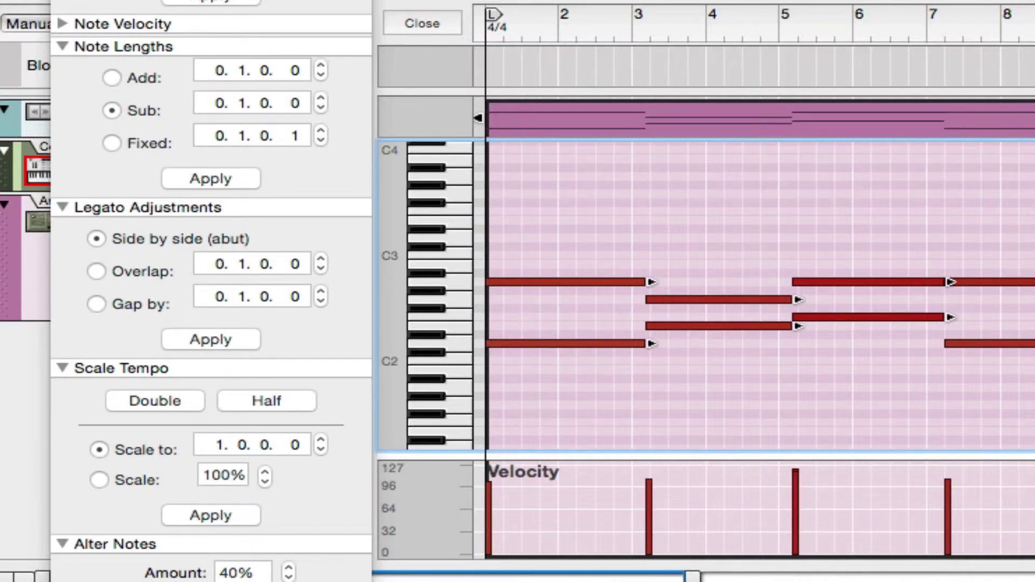
key(F8)
click(626, 405)
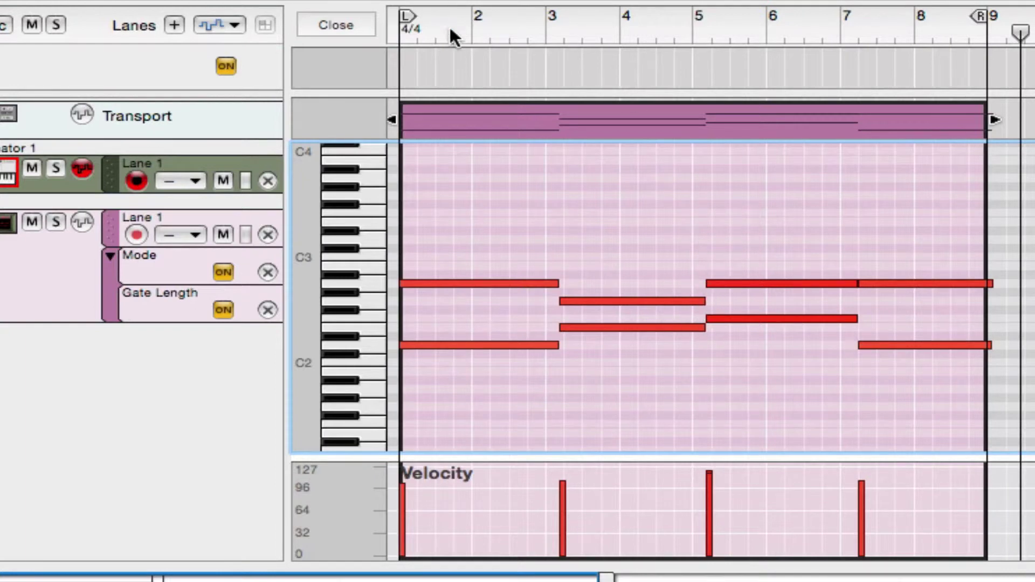
- Play back the chords and shorten both notes of the first chord to end at bar 3
key(space)
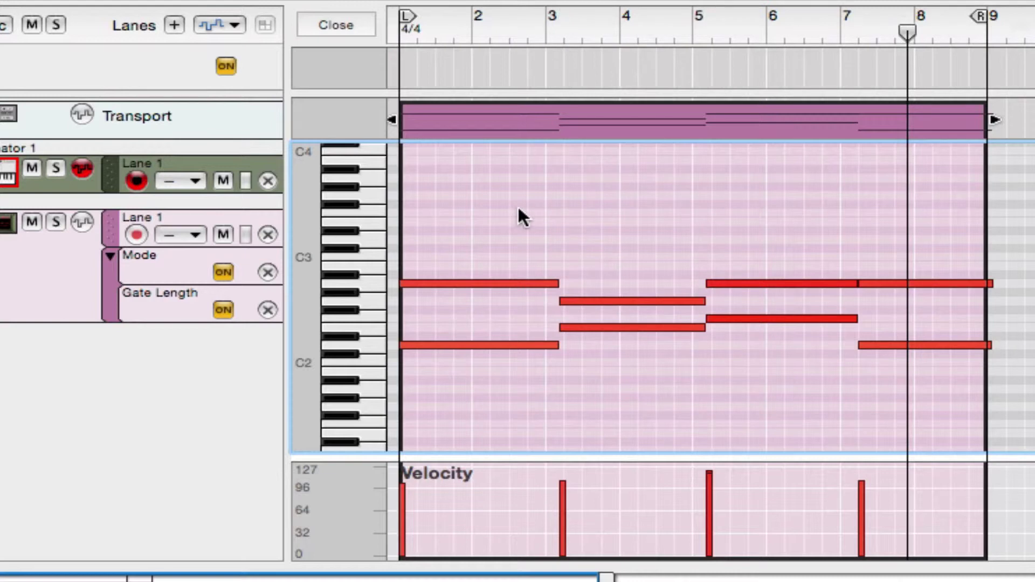
drag(518, 209, 546, 419)
drag(560, 283, 547, 283)
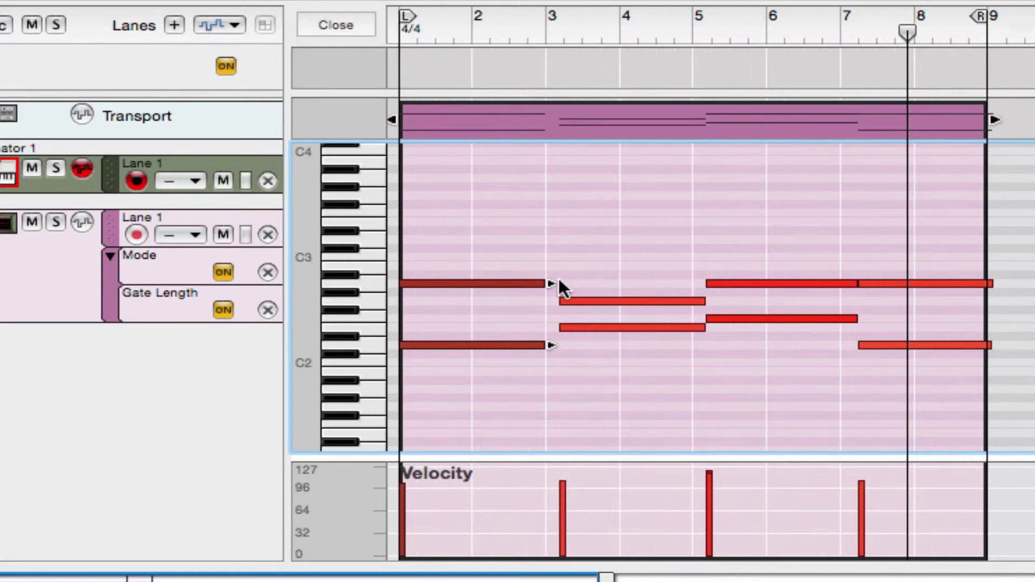
drag(604, 236, 553, 302)
click(598, 300)
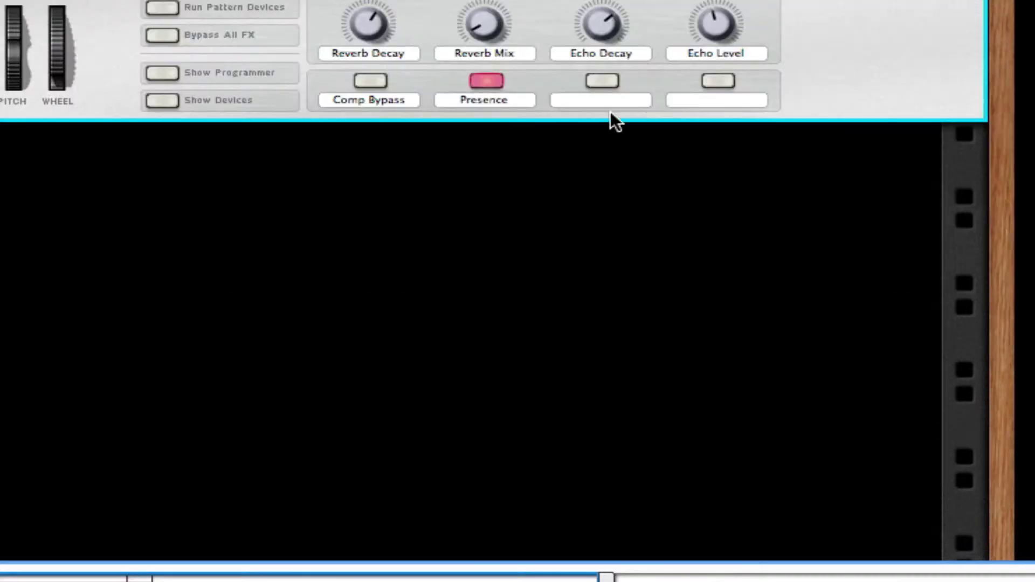
- Create a Dr. OctoRex below the Combinator with the drum loop pro_drum_127_08A.rx2 from the REX 2 DRUM LOOPS folder
right_click(643, 205)
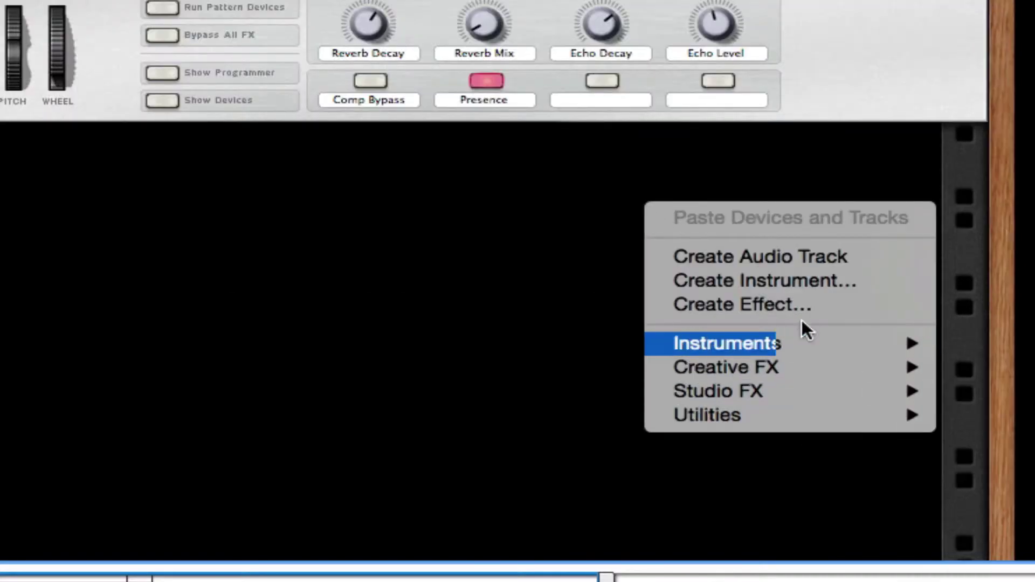
click(806, 281)
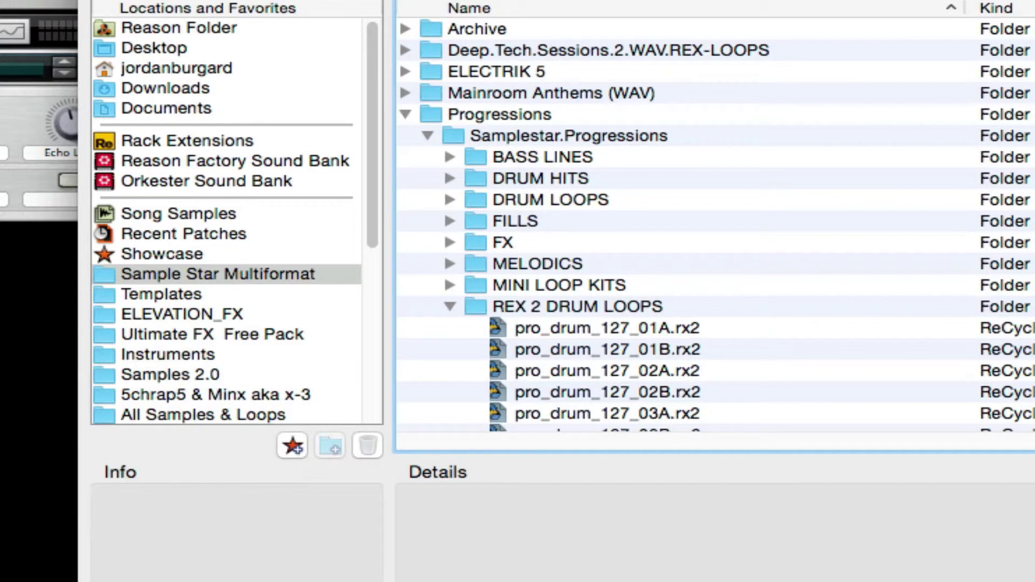
click(598, 366)
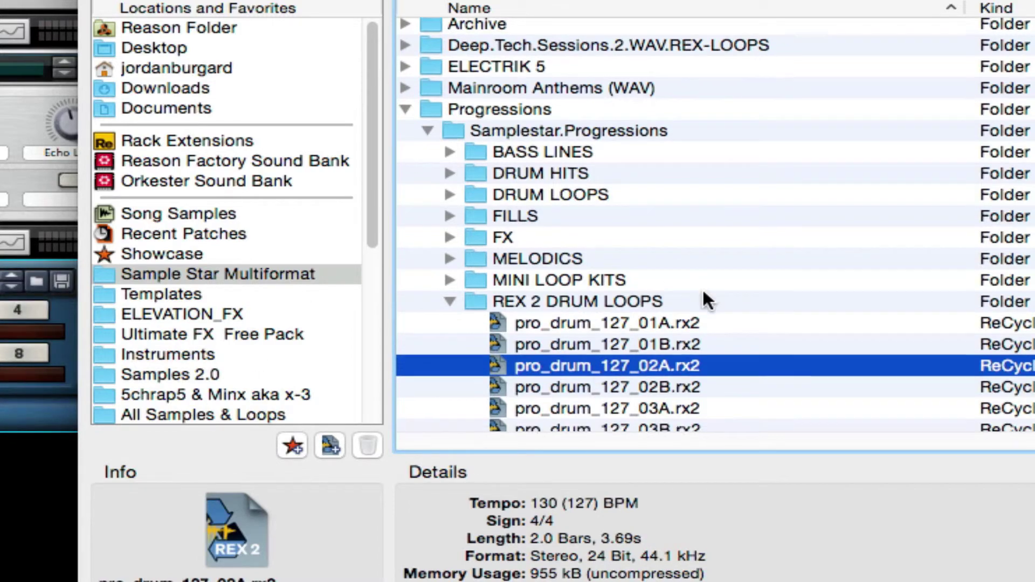
scroll(698, 323, down, 5)
click(695, 325)
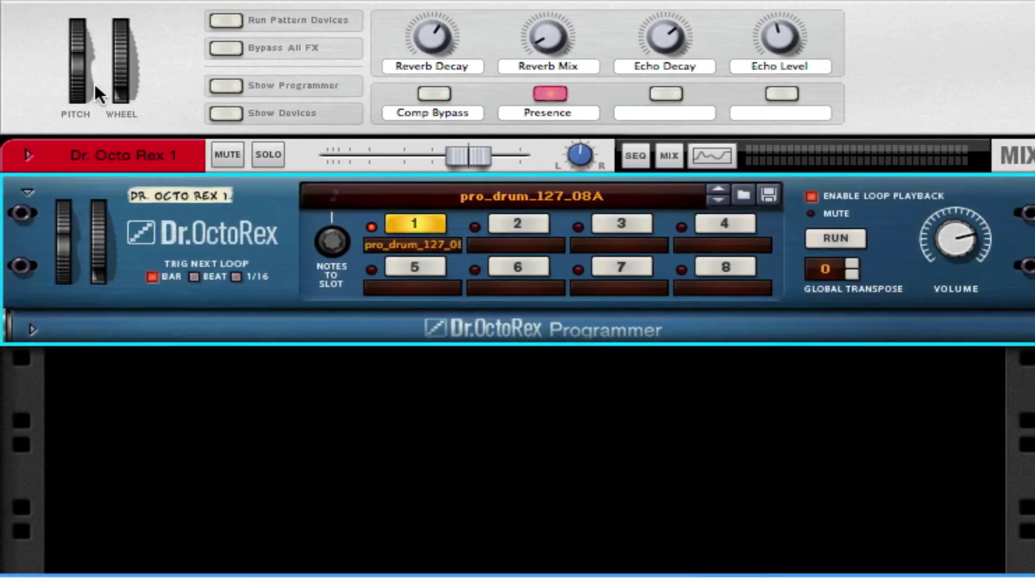
- Unfold the Dr. OctoRex programmer, then play the song from bar 1 and view the whole arrangement in the sequencer
click(32, 330)
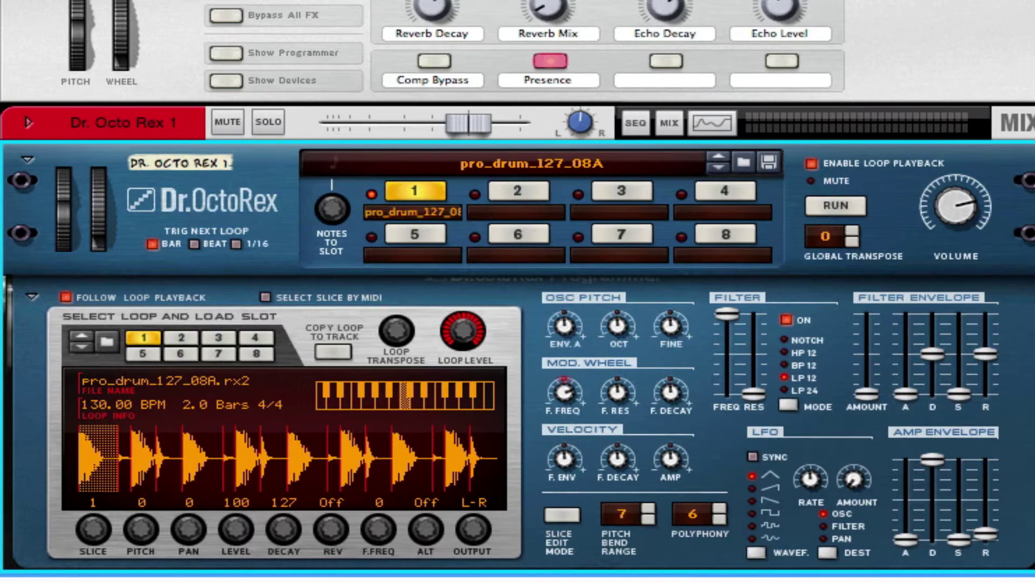
key(F7)
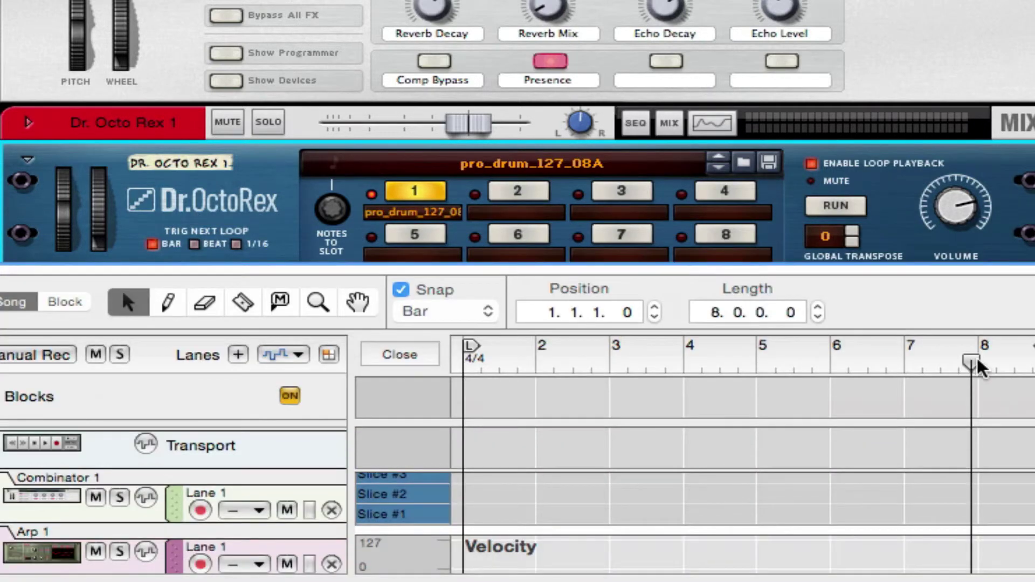
scroll(821, 157, down, 2)
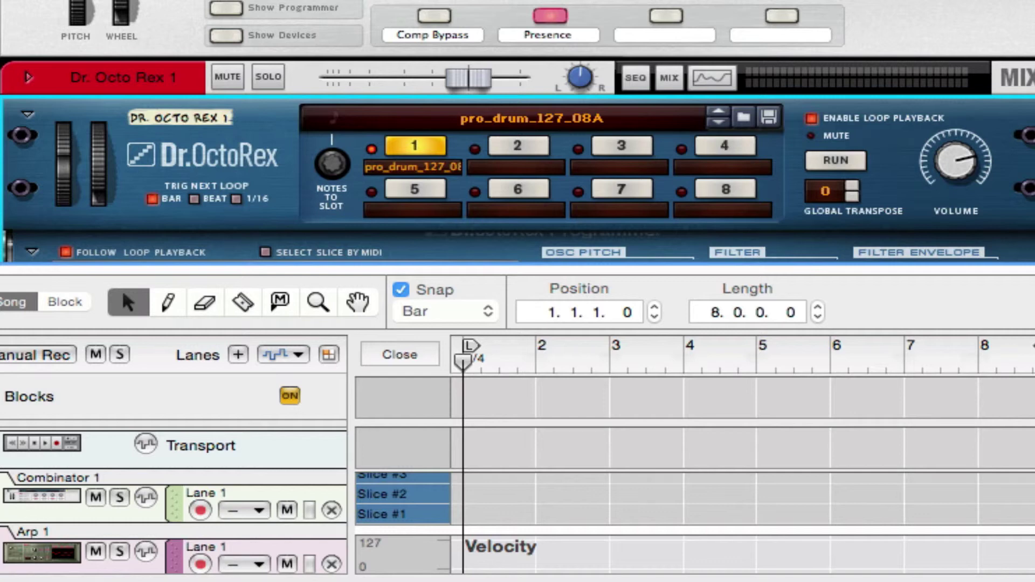
key(space)
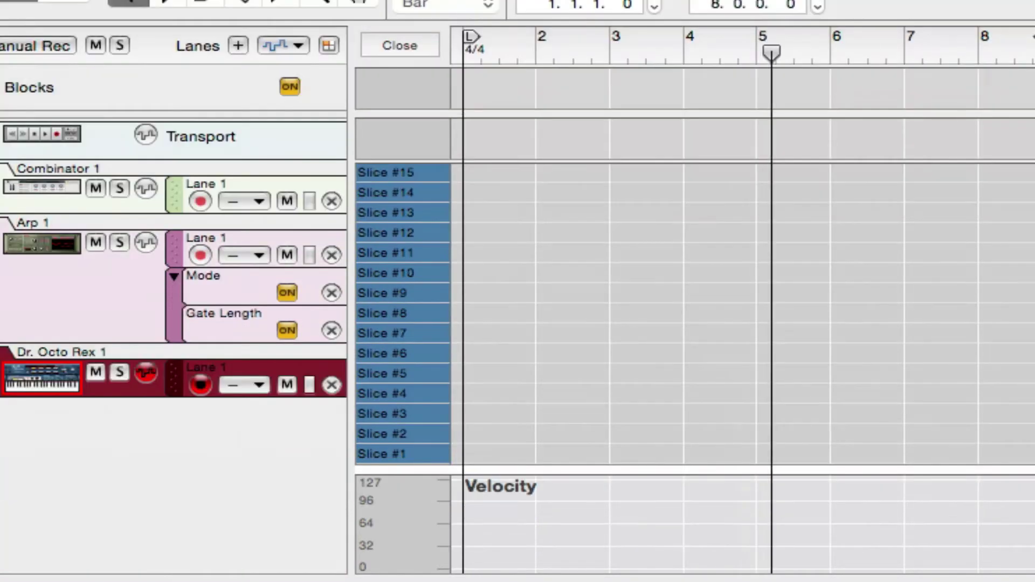
key(ctrl+e)
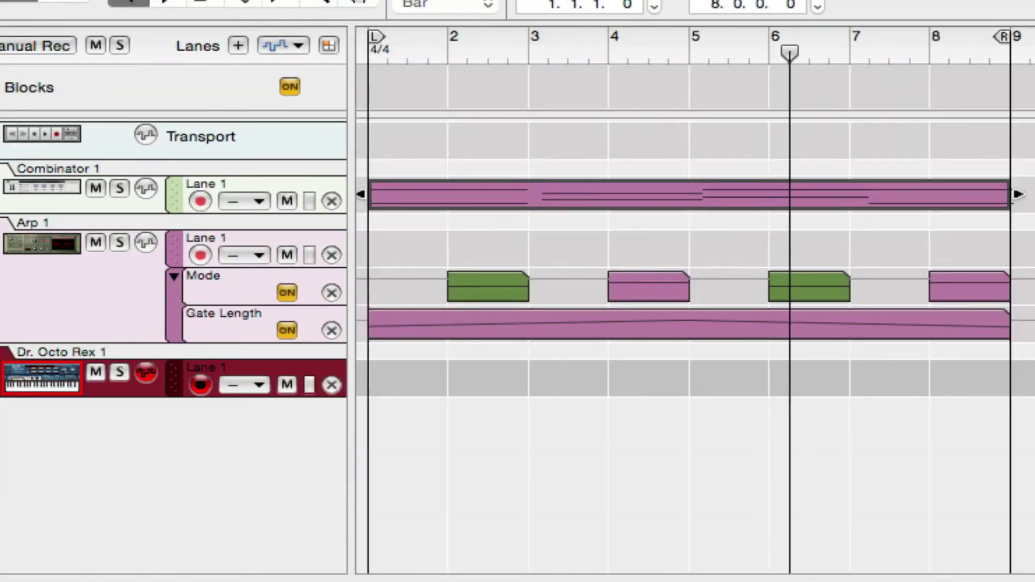